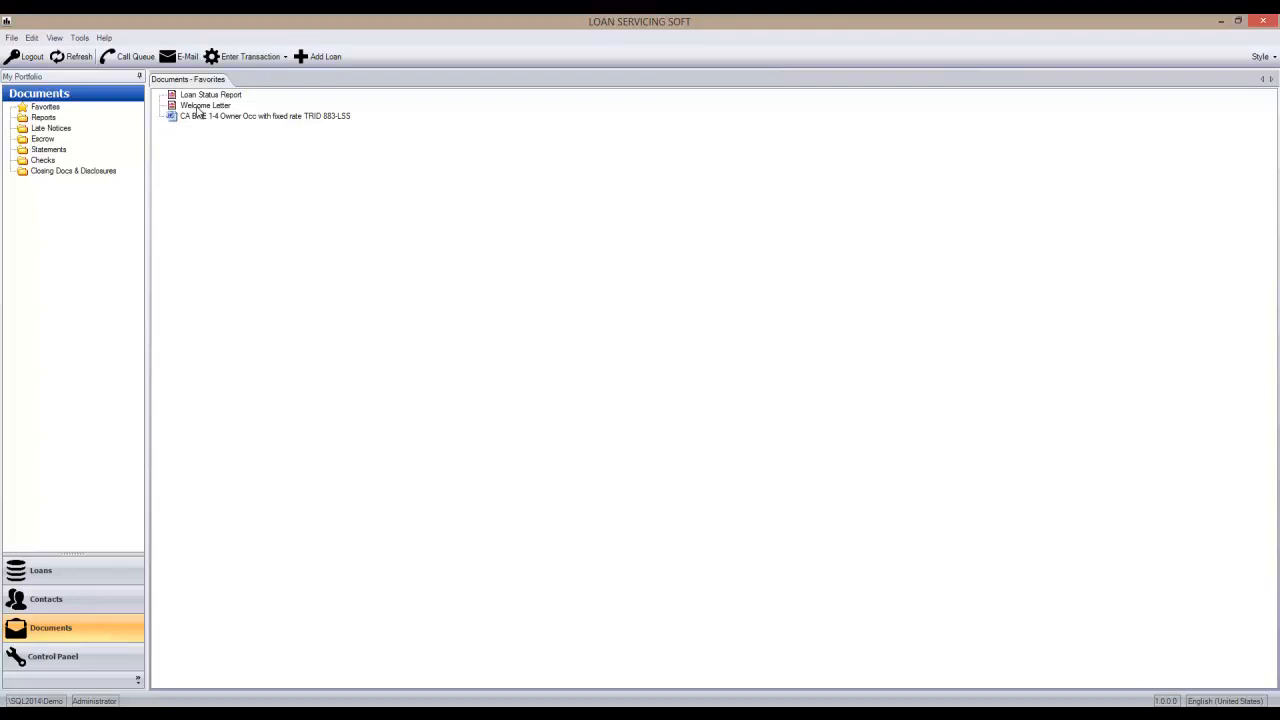
Run the Welcome Letter report for the first loan in the search list and view the available export formats.
double_click(198, 108)
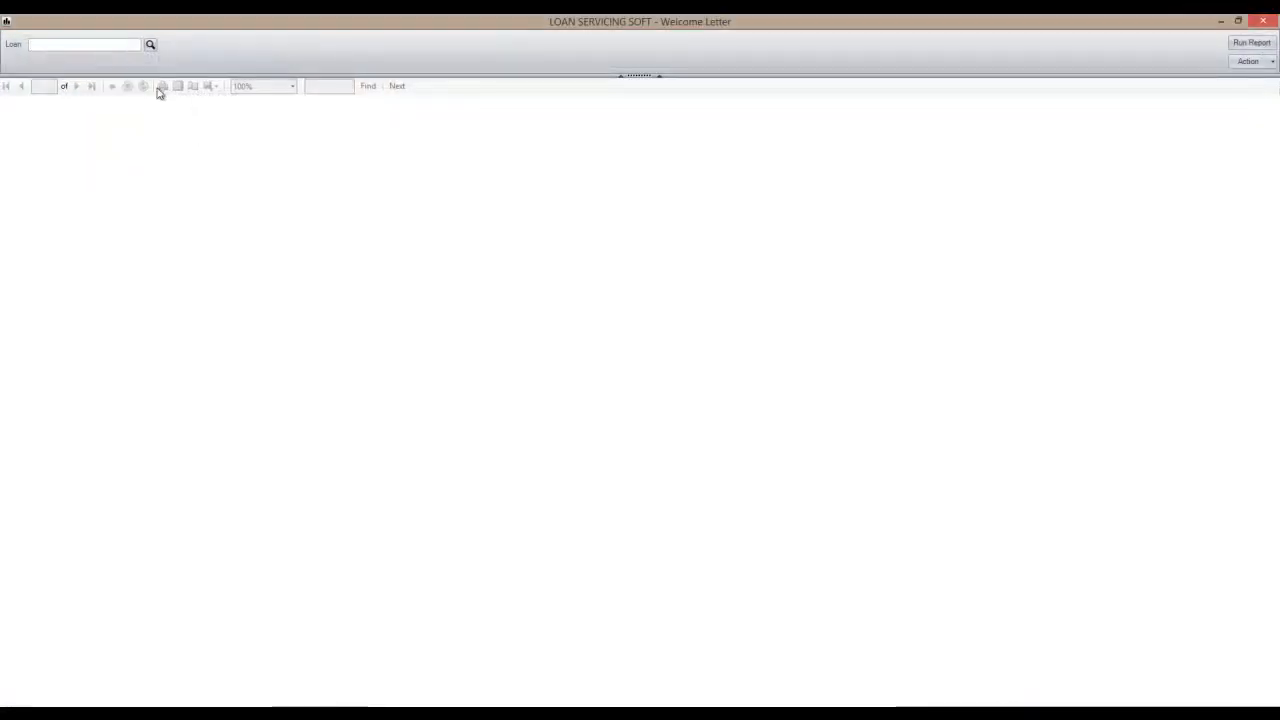
left_click(150, 45)
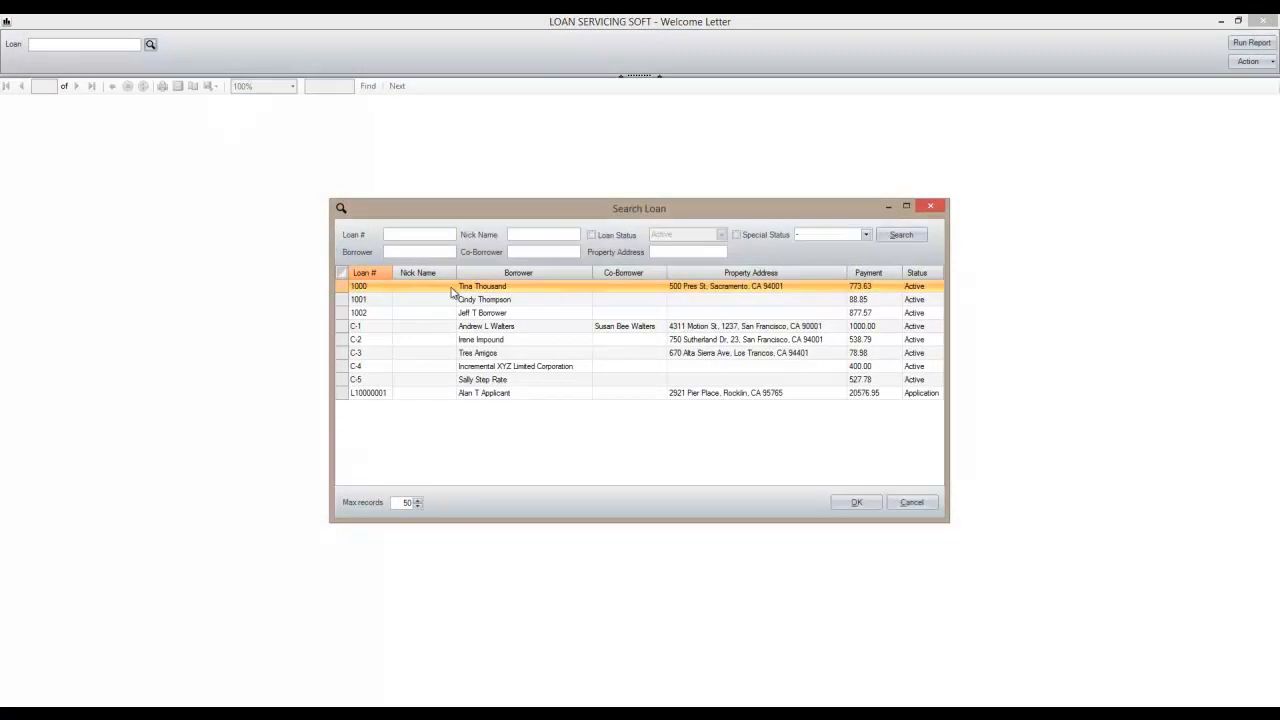
double_click(469, 290)
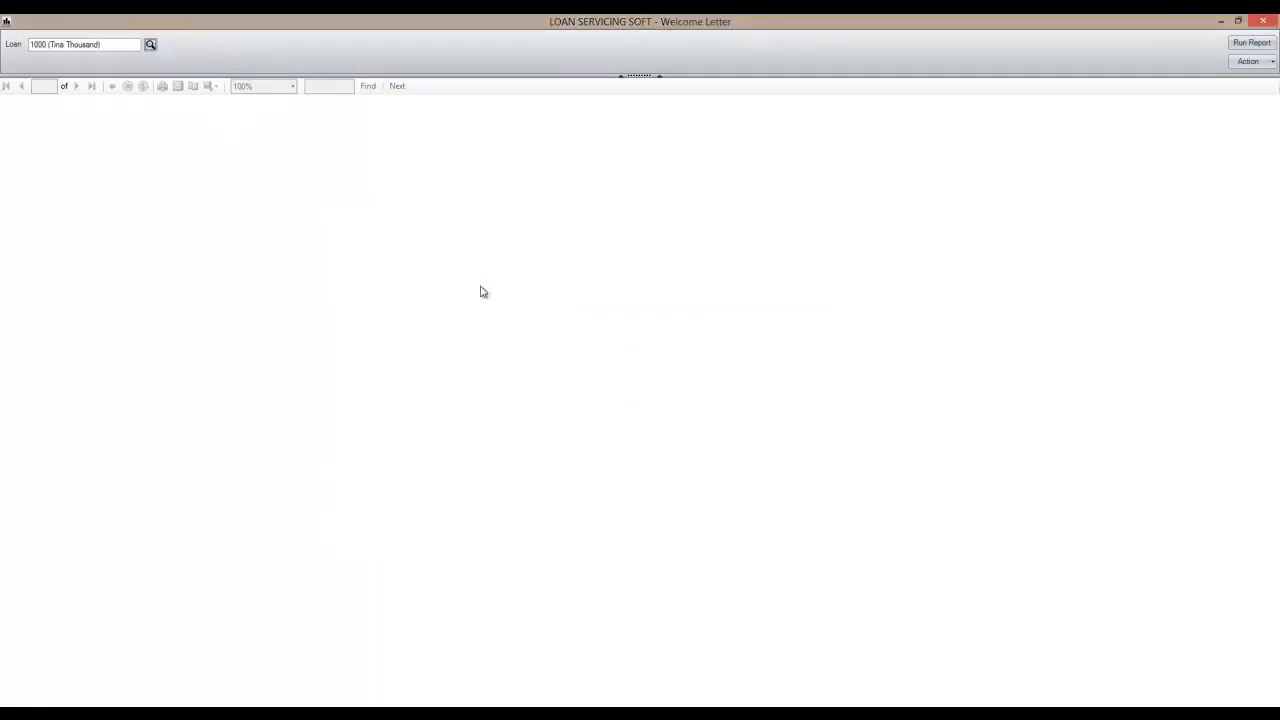
left_click(1251, 46)
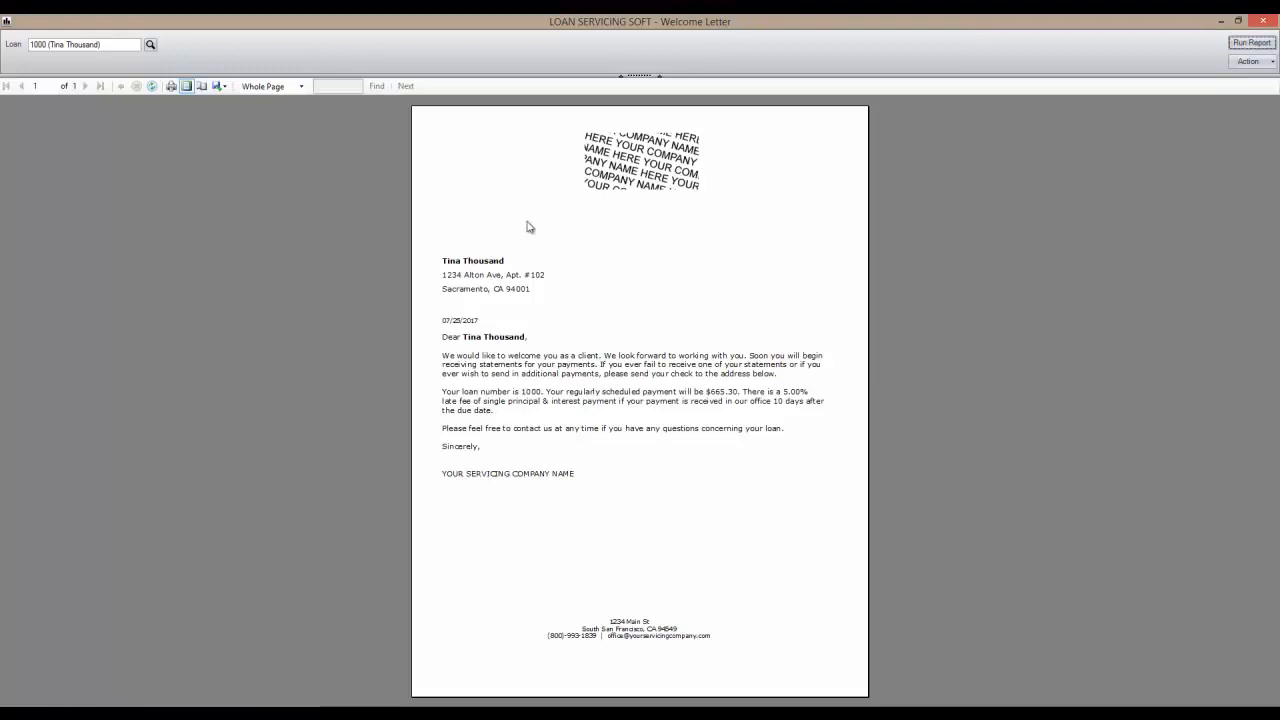
left_click(225, 88)
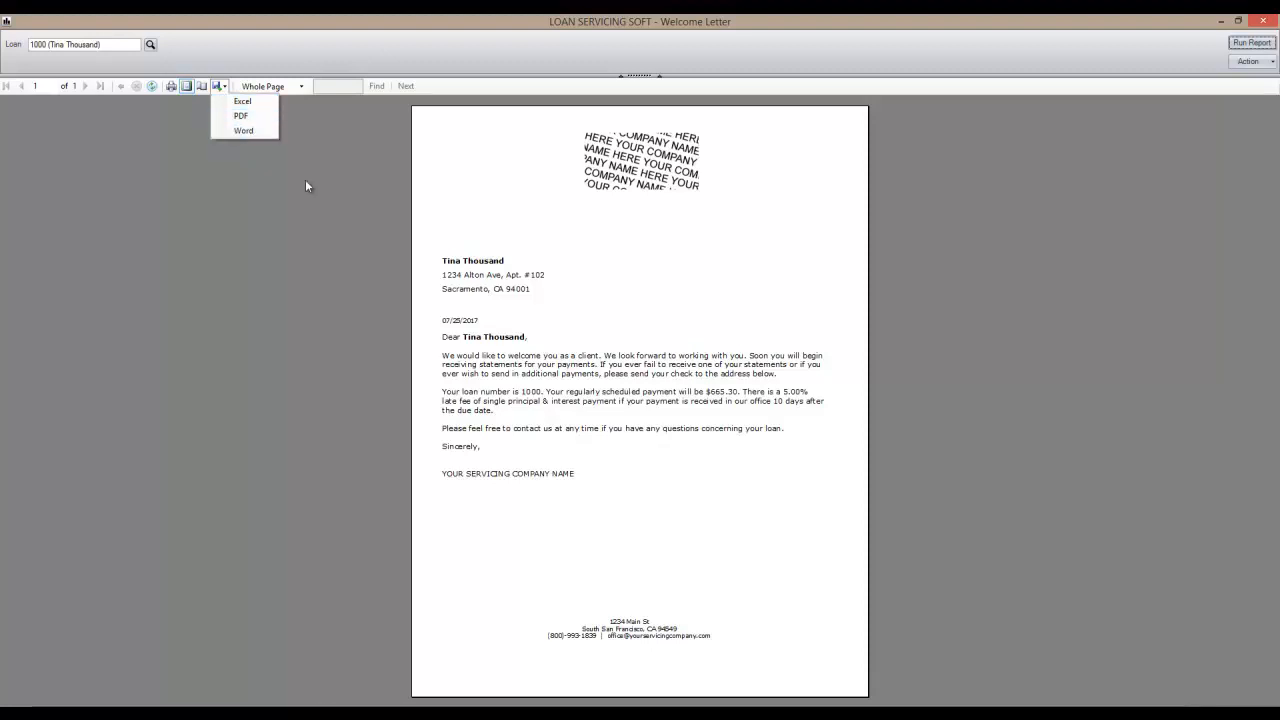
left_click(589, 240)
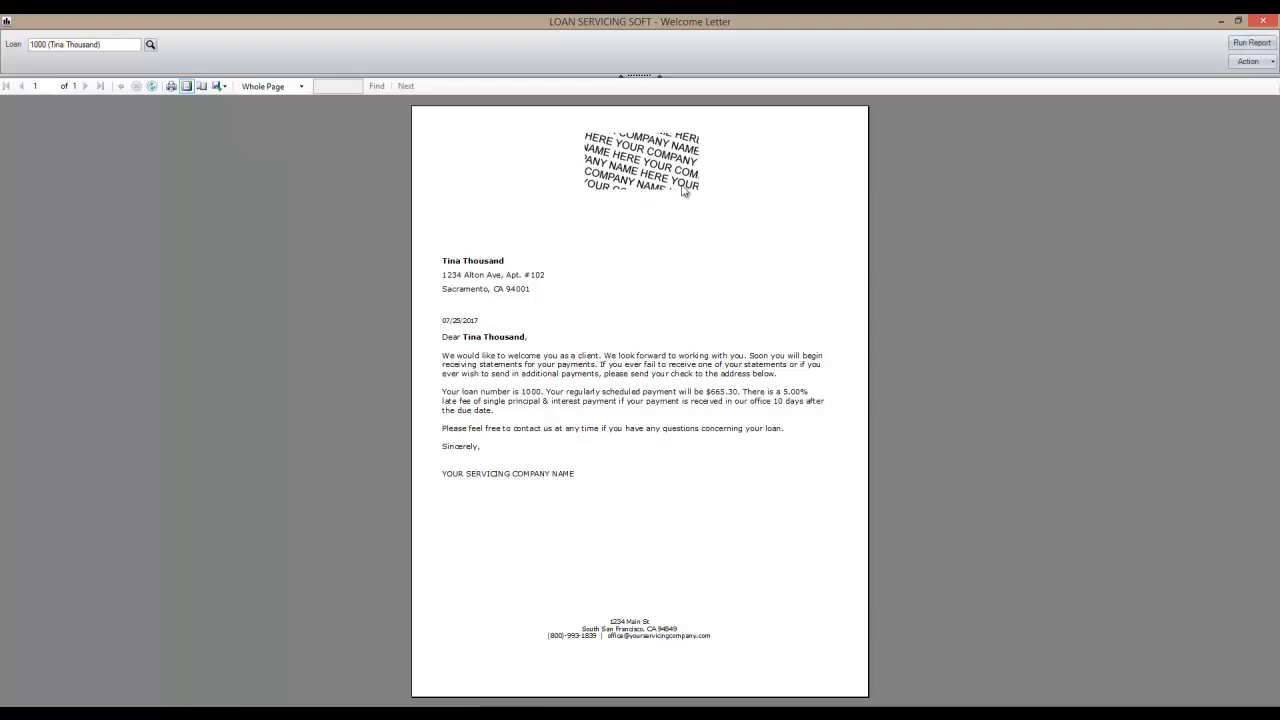
Send the generated Welcome Letter to the loan's Docs & Logs, leaving the notes, document status and reason blank.
left_click(1265, 63)
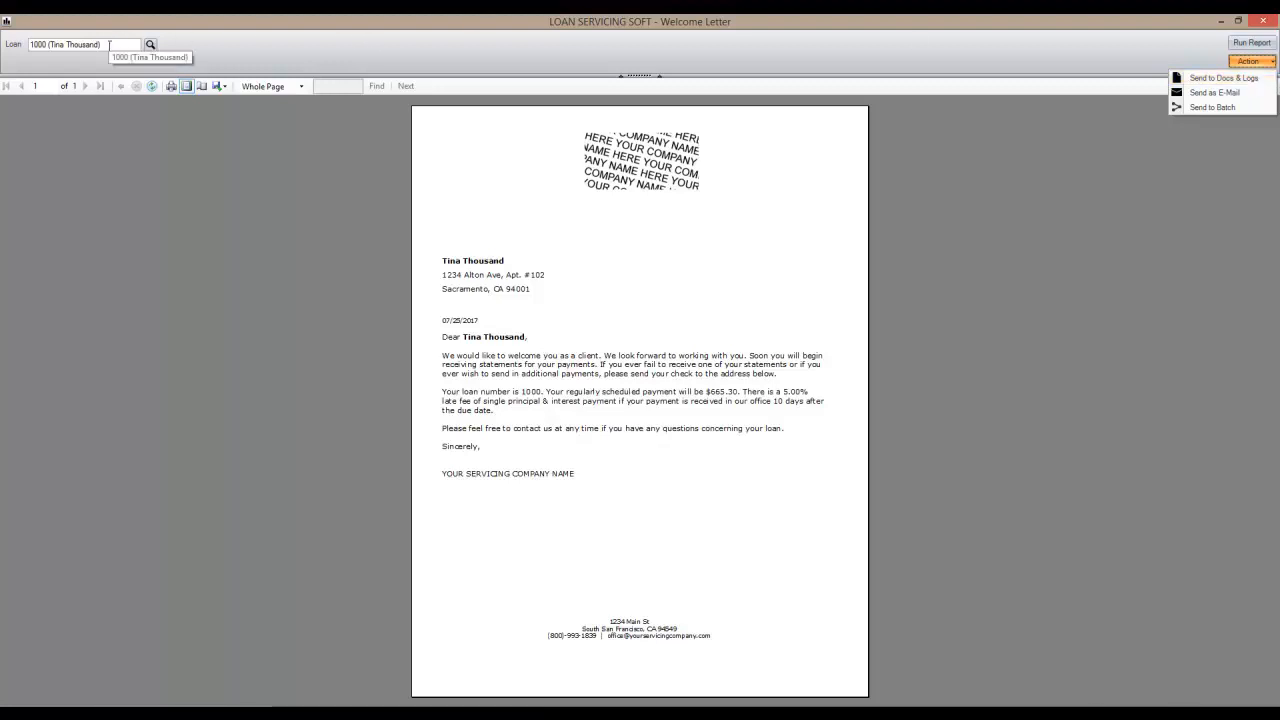
left_click(1226, 78)
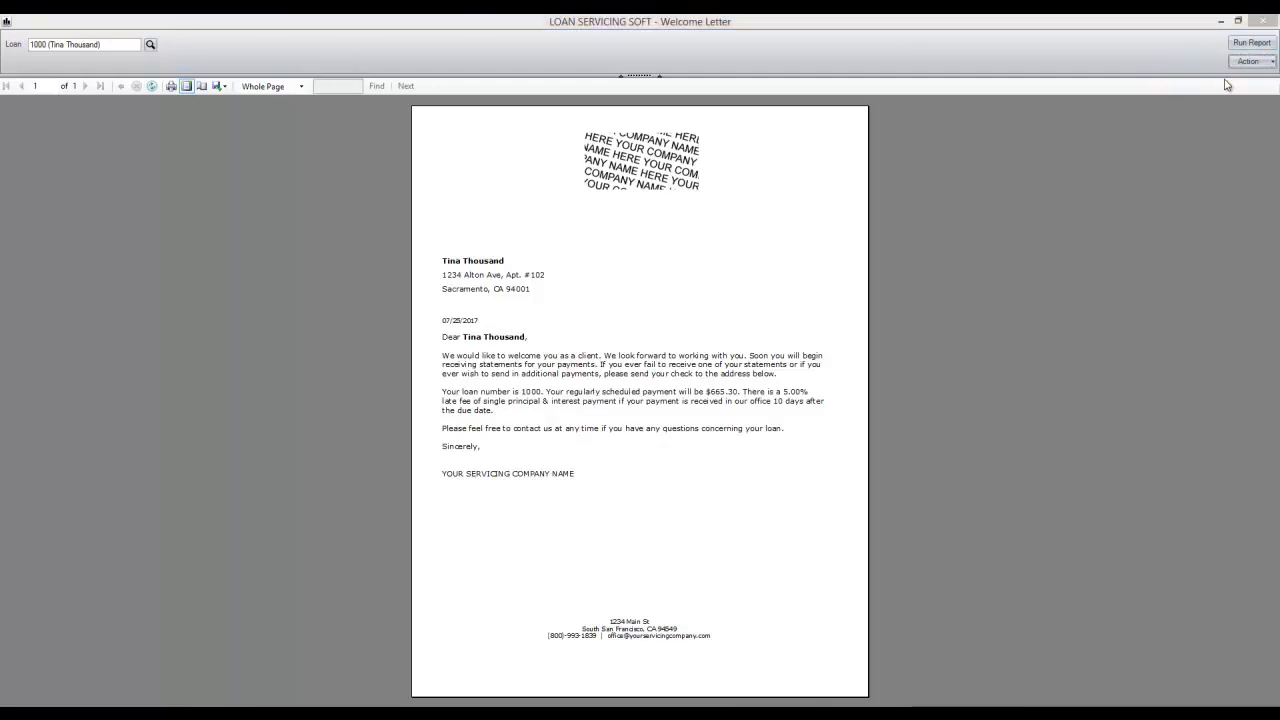
left_click(666, 338)
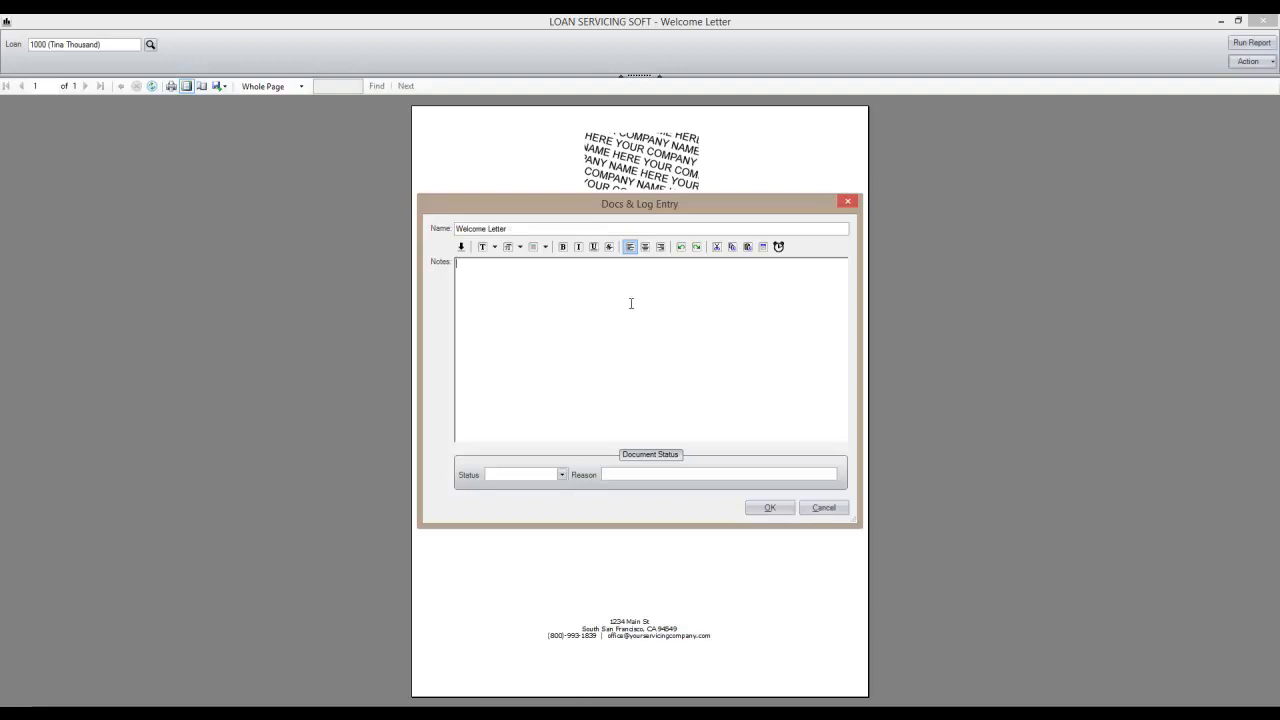
left_click(562, 475)
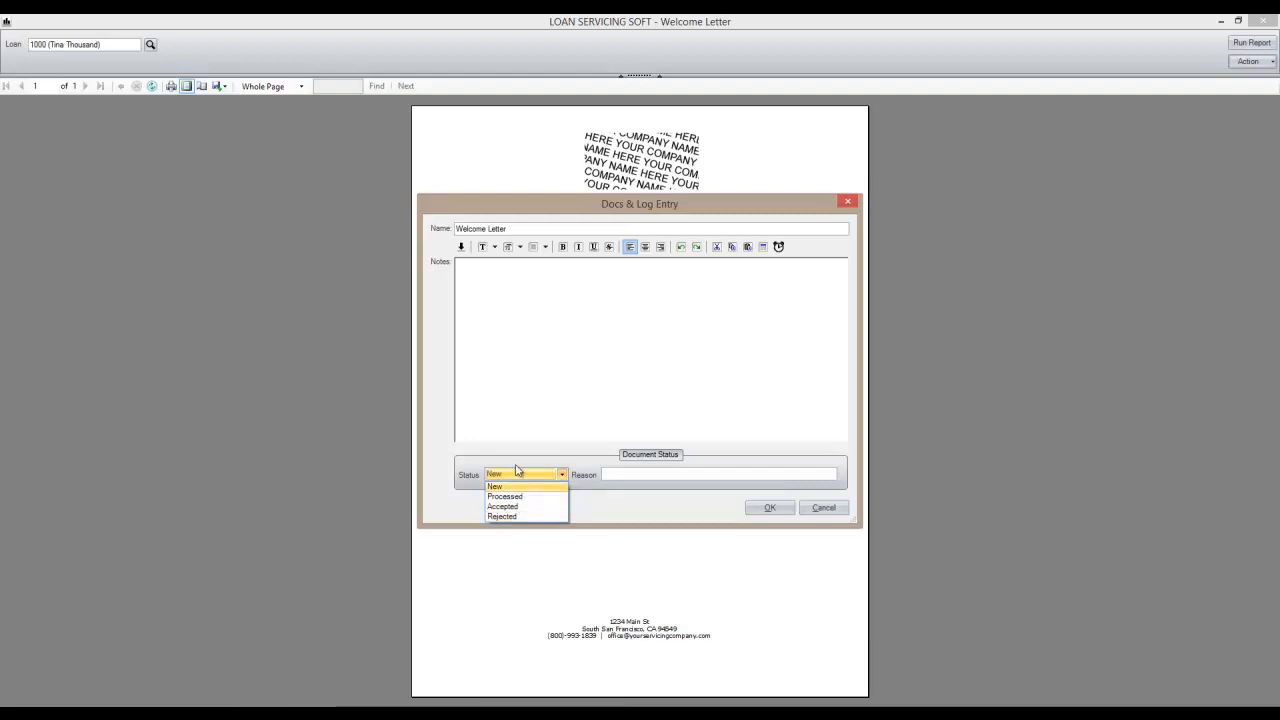
left_click(545, 431)
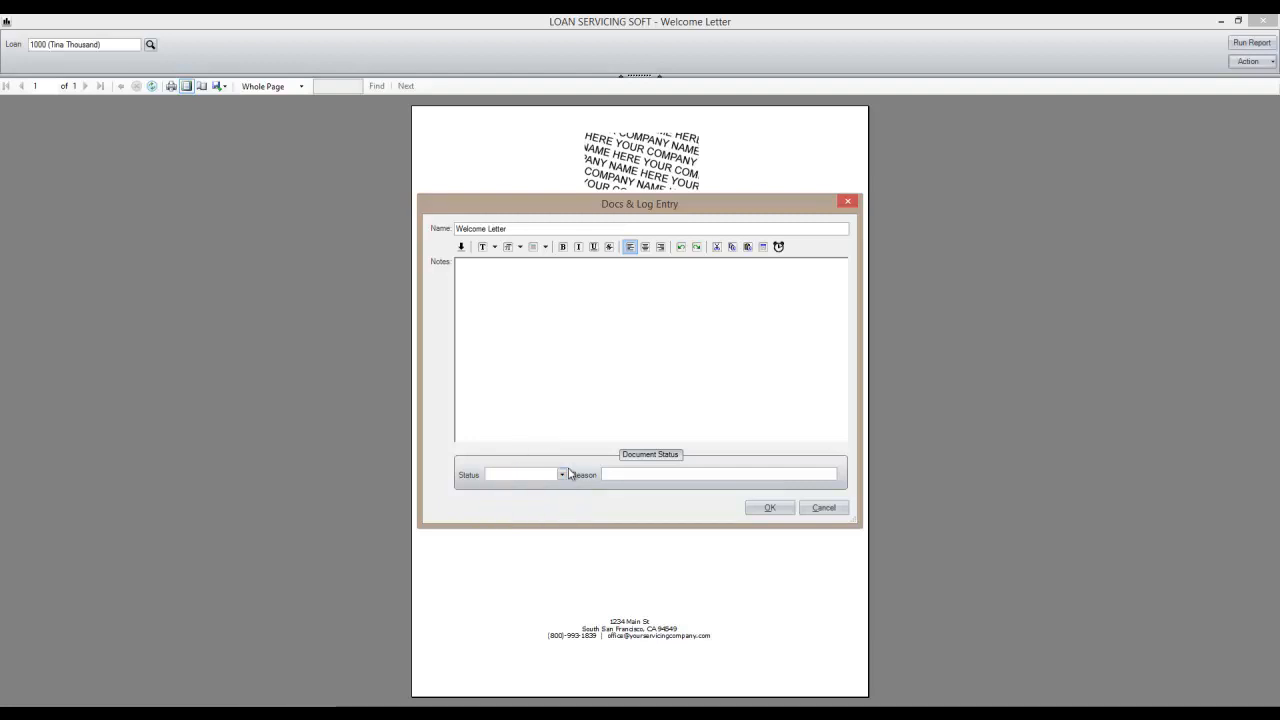
left_click(562, 474)
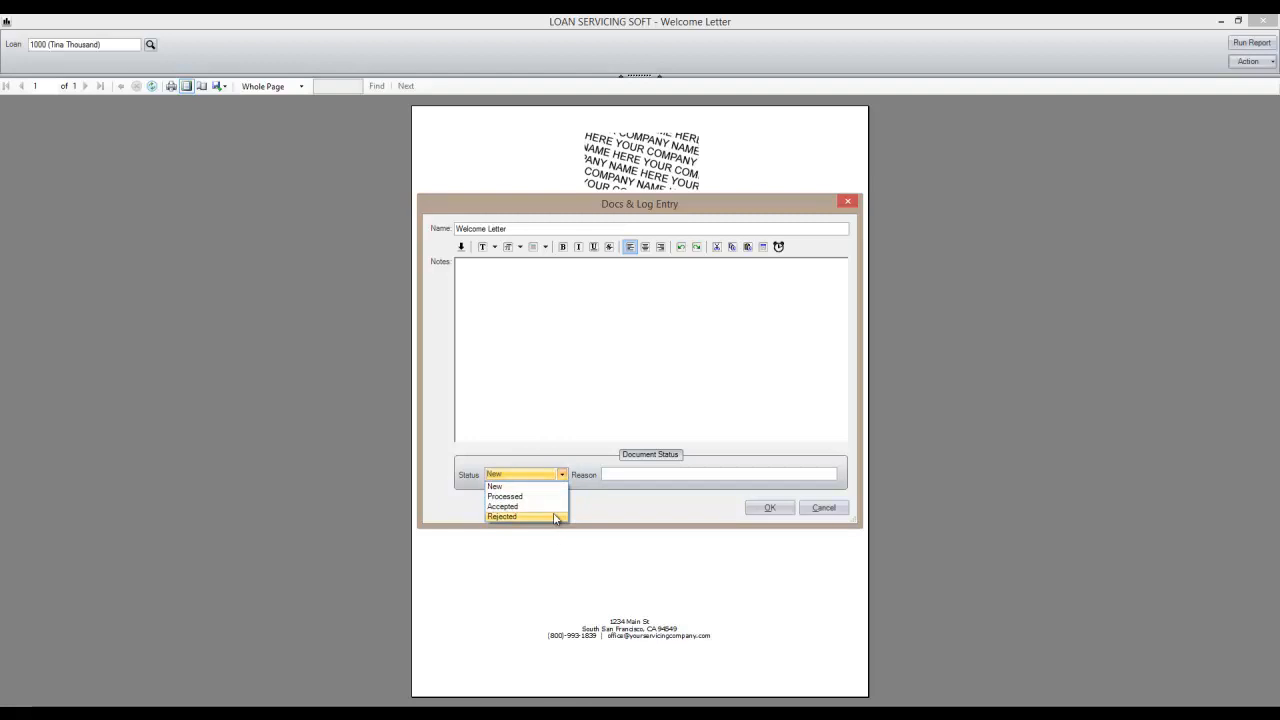
left_click(633, 472)
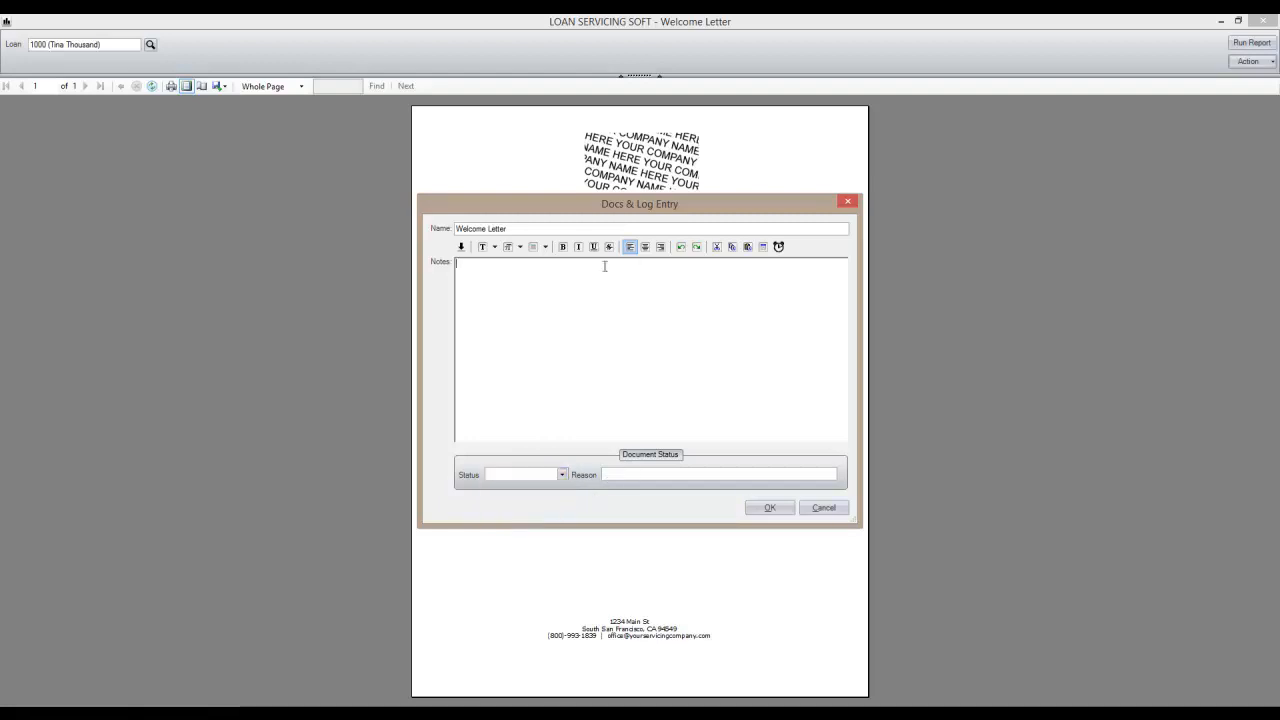
left_click(483, 271)
left_click(762, 508)
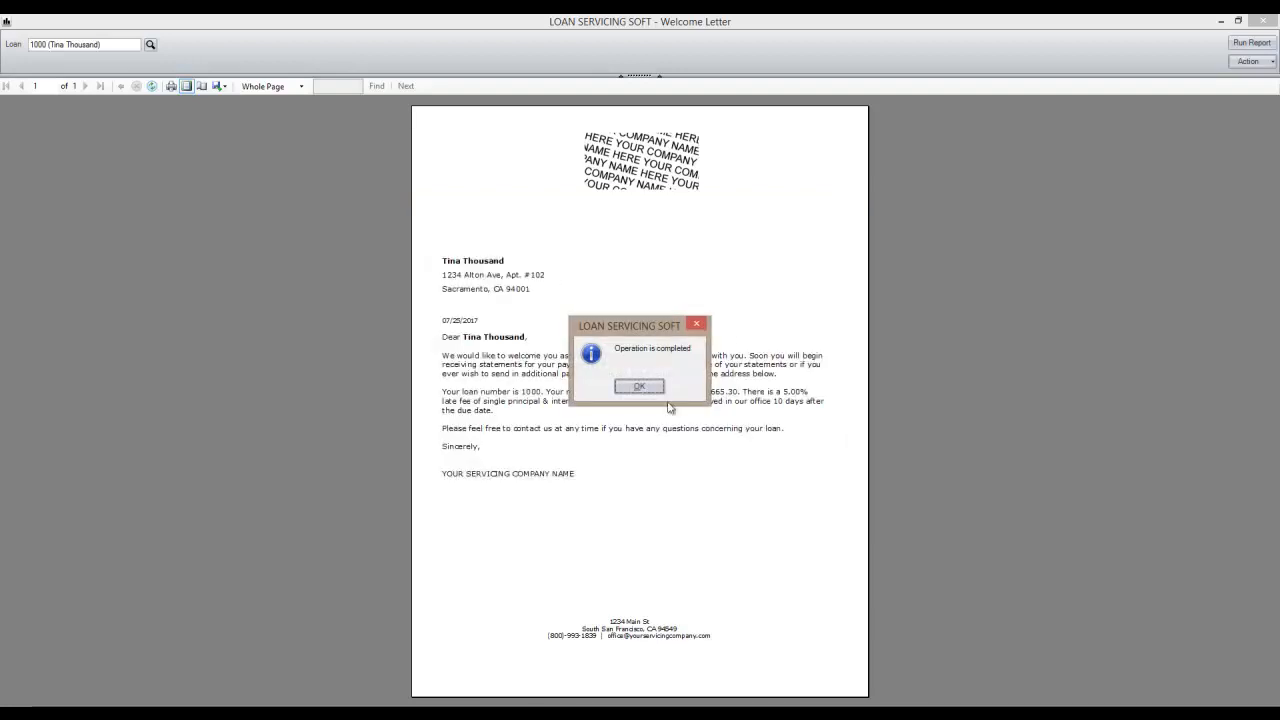
left_click(639, 386)
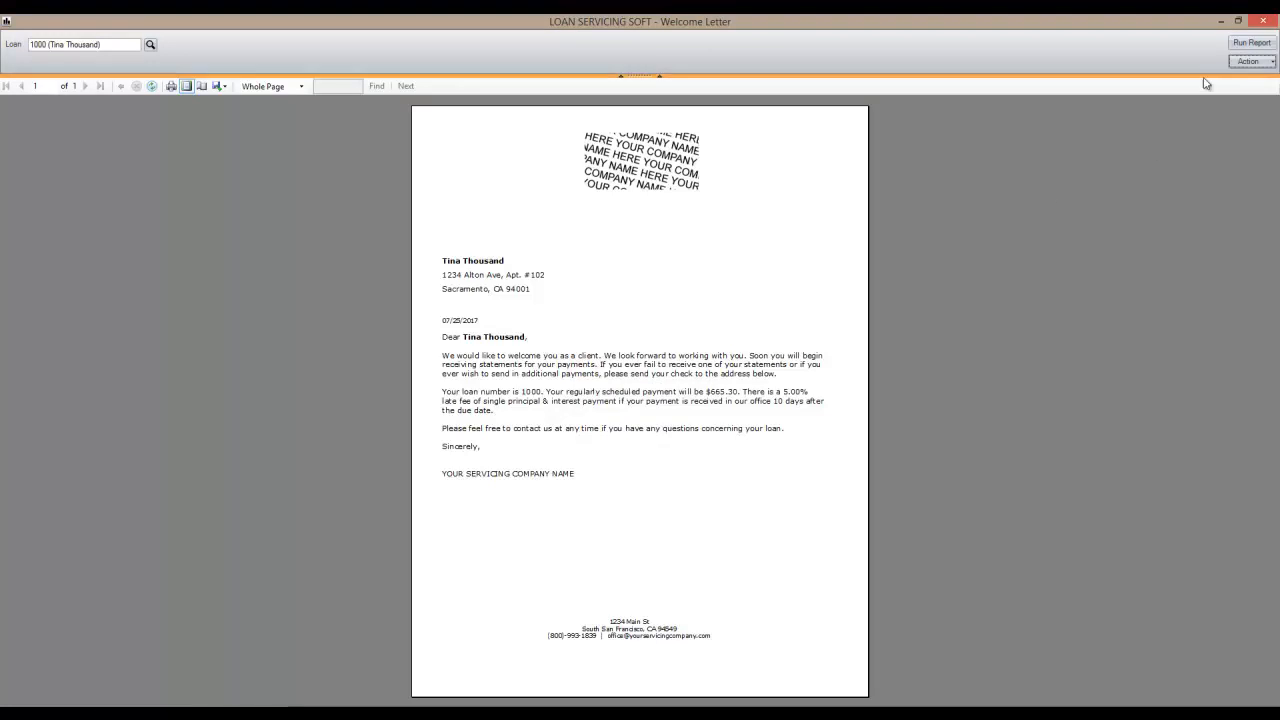
Draft an e-mail with the Welcome Letter attached and apply the Generic E-Mail Template to it.
left_click(1247, 62)
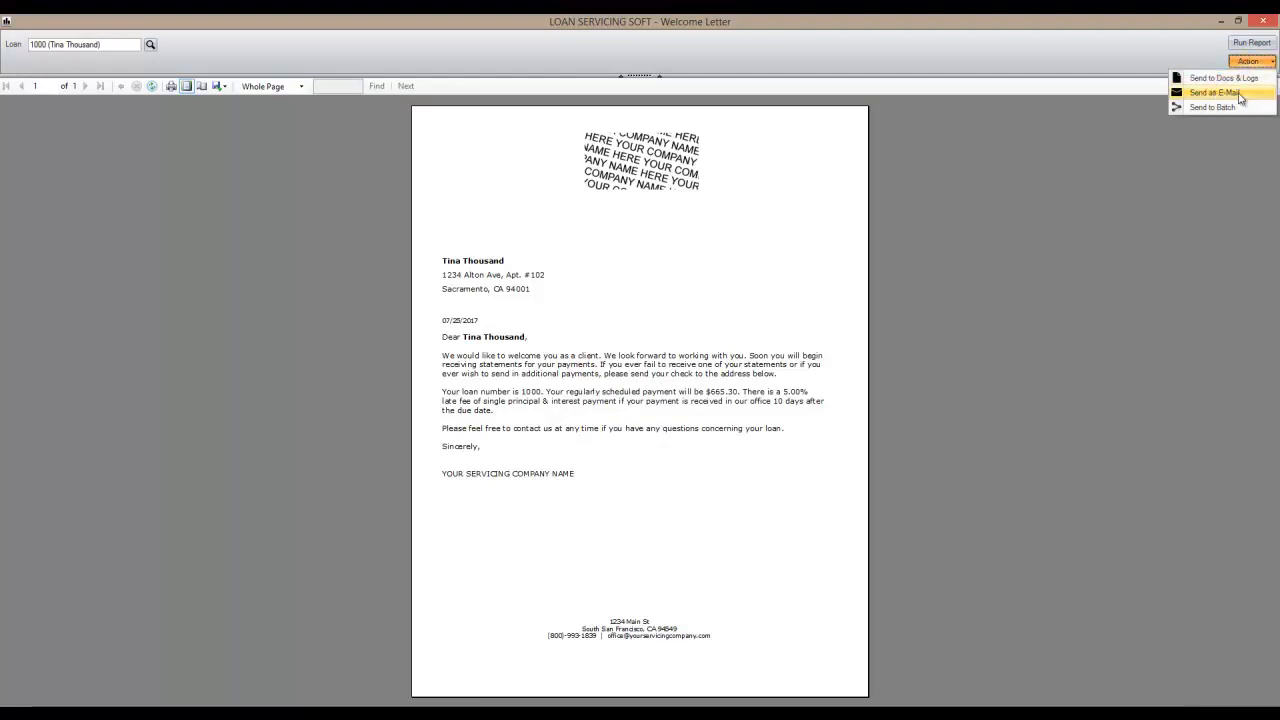
left_click(1238, 93)
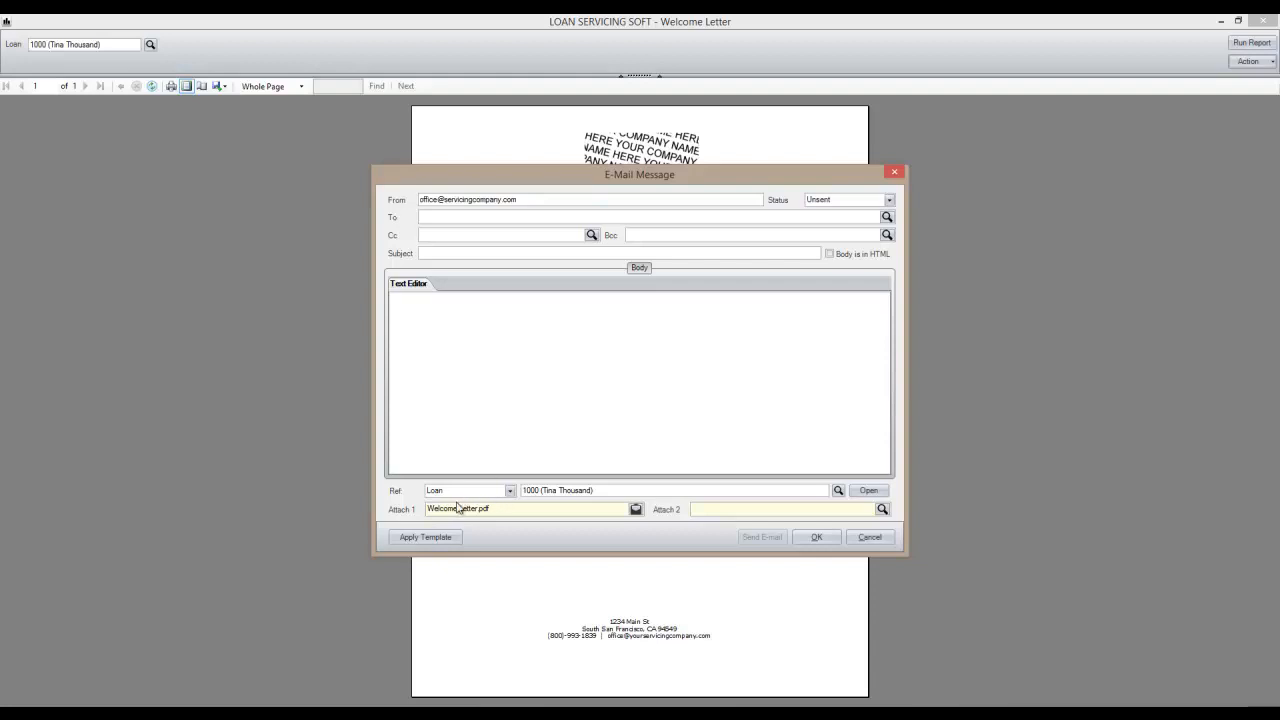
left_click_drag(474, 508, 412, 512)
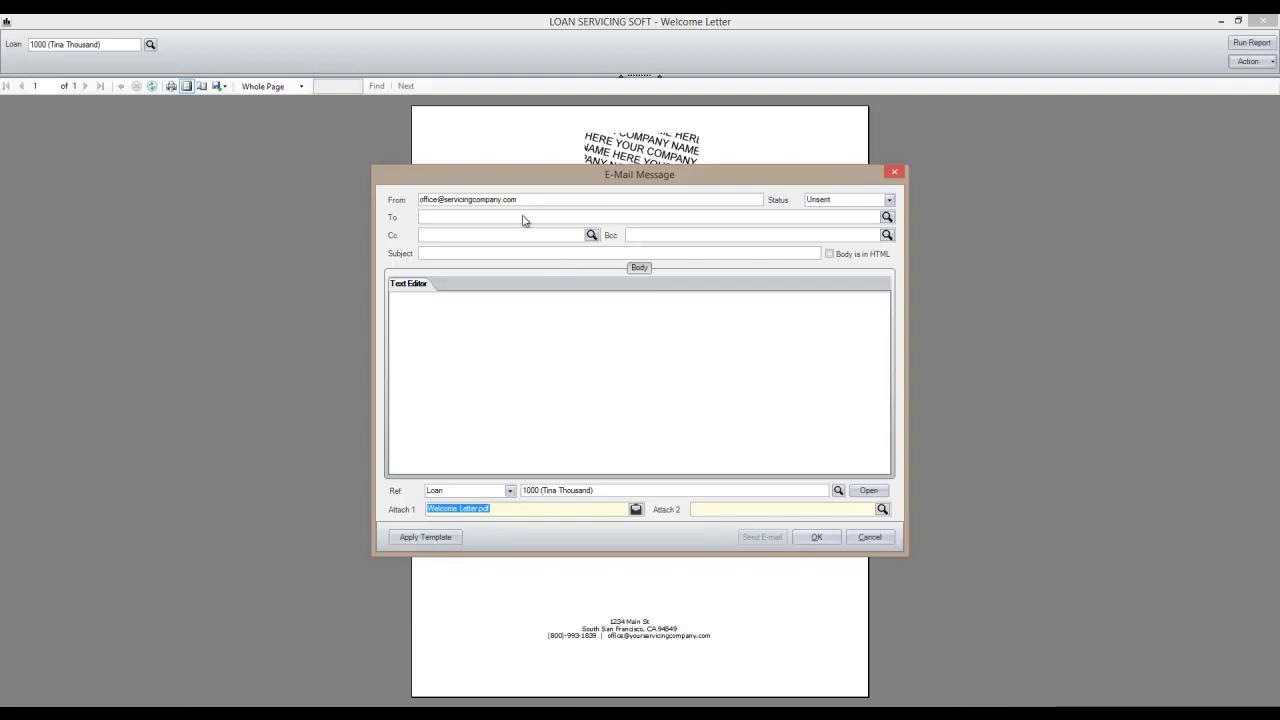
left_click(451, 539)
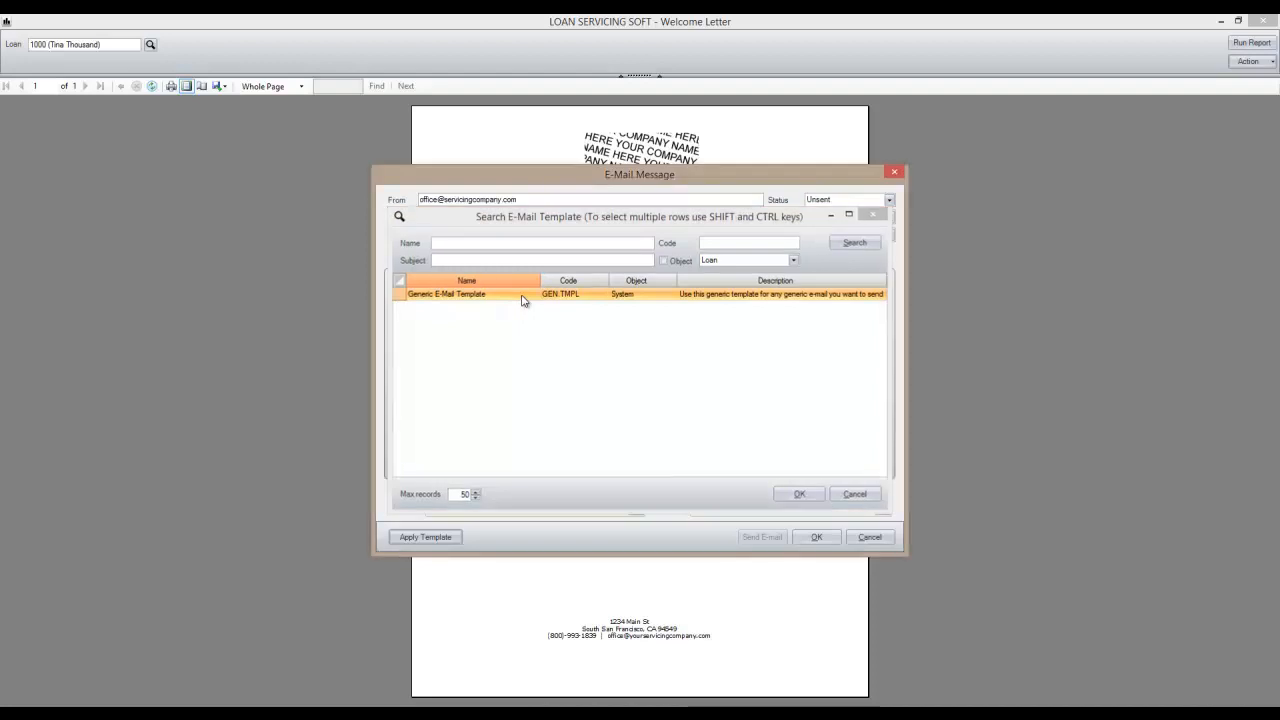
double_click(525, 296)
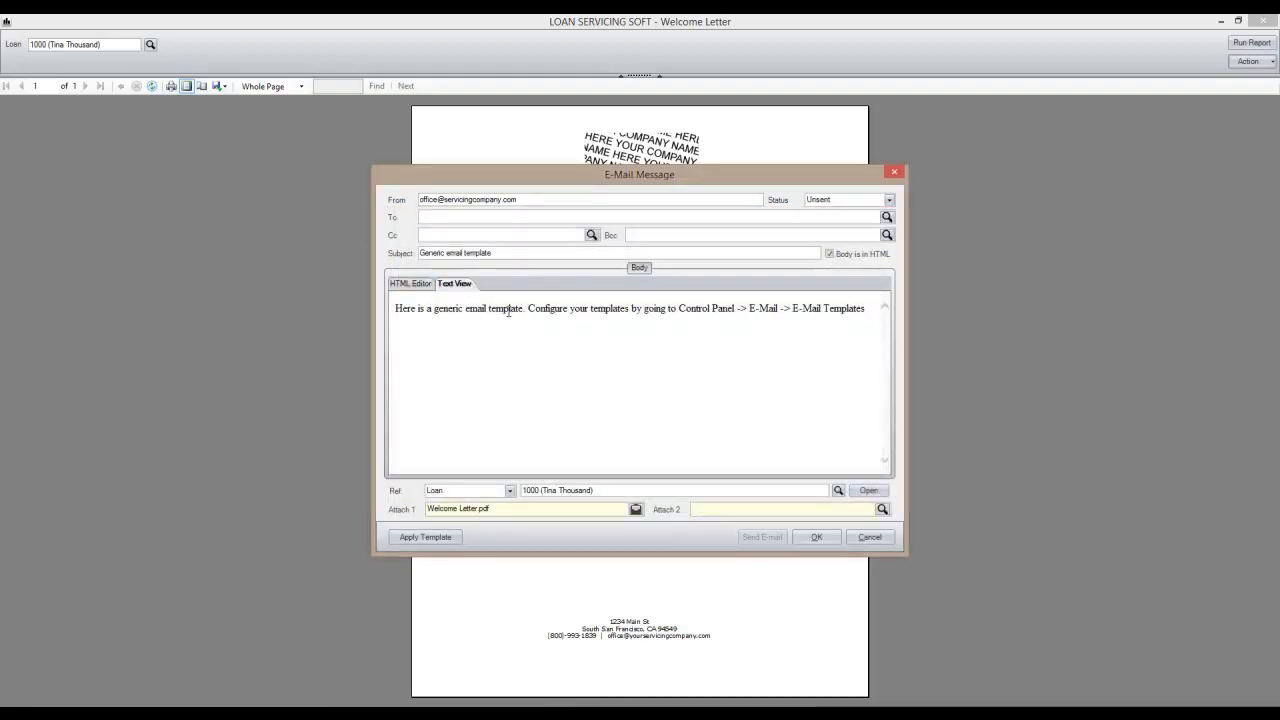
Review the templated message body and attachment, and discard the e-mail draft without saving changes.
left_click_drag(424, 309, 666, 309)
left_click(553, 308)
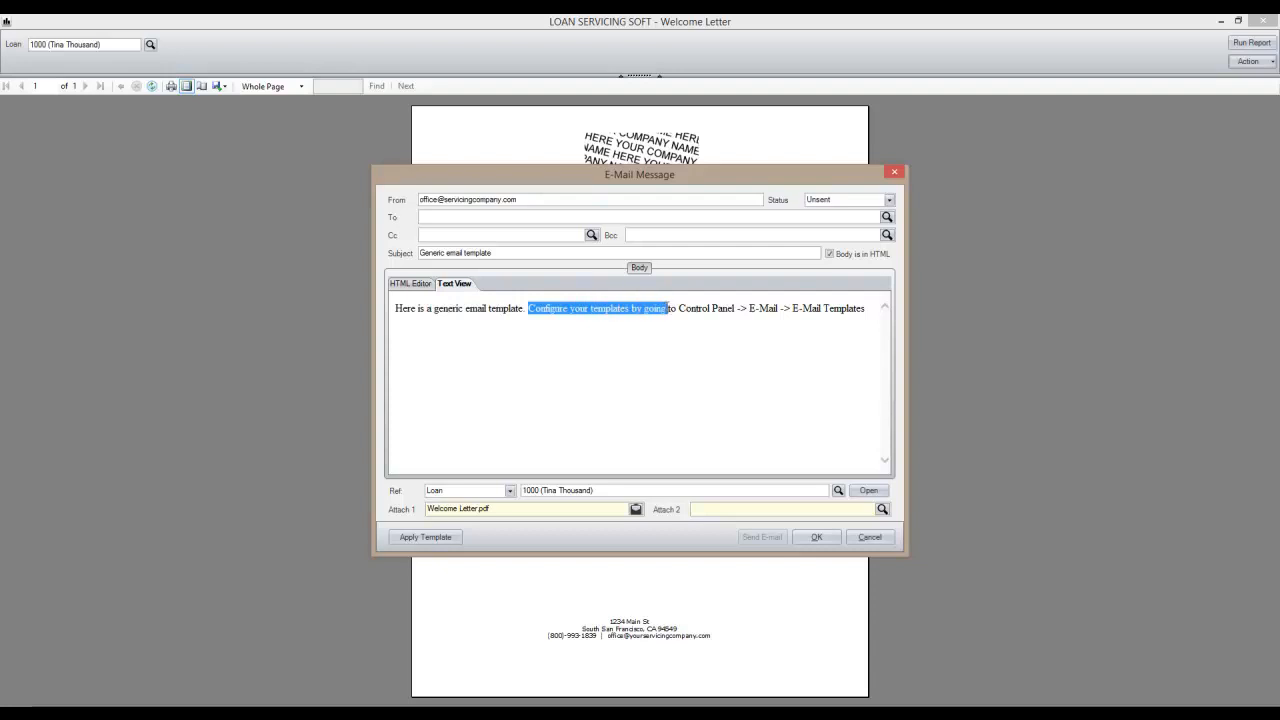
left_click(666, 309)
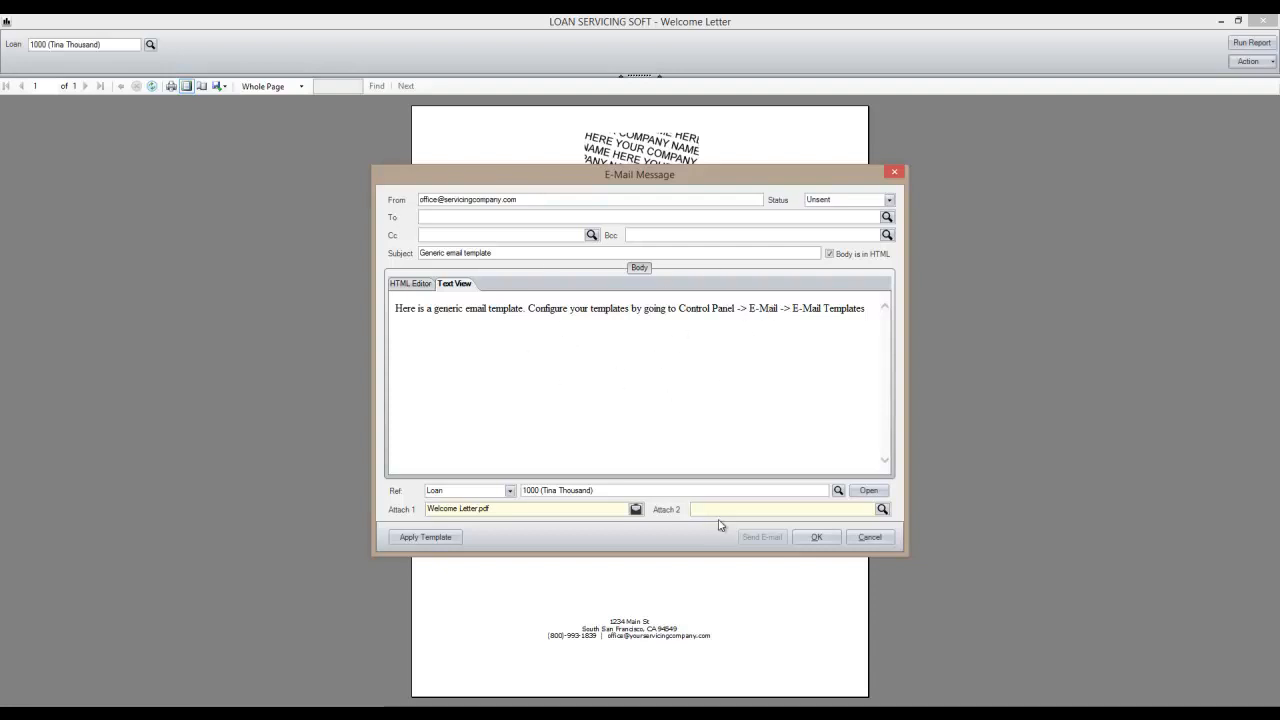
left_click(445, 509)
left_click(855, 542)
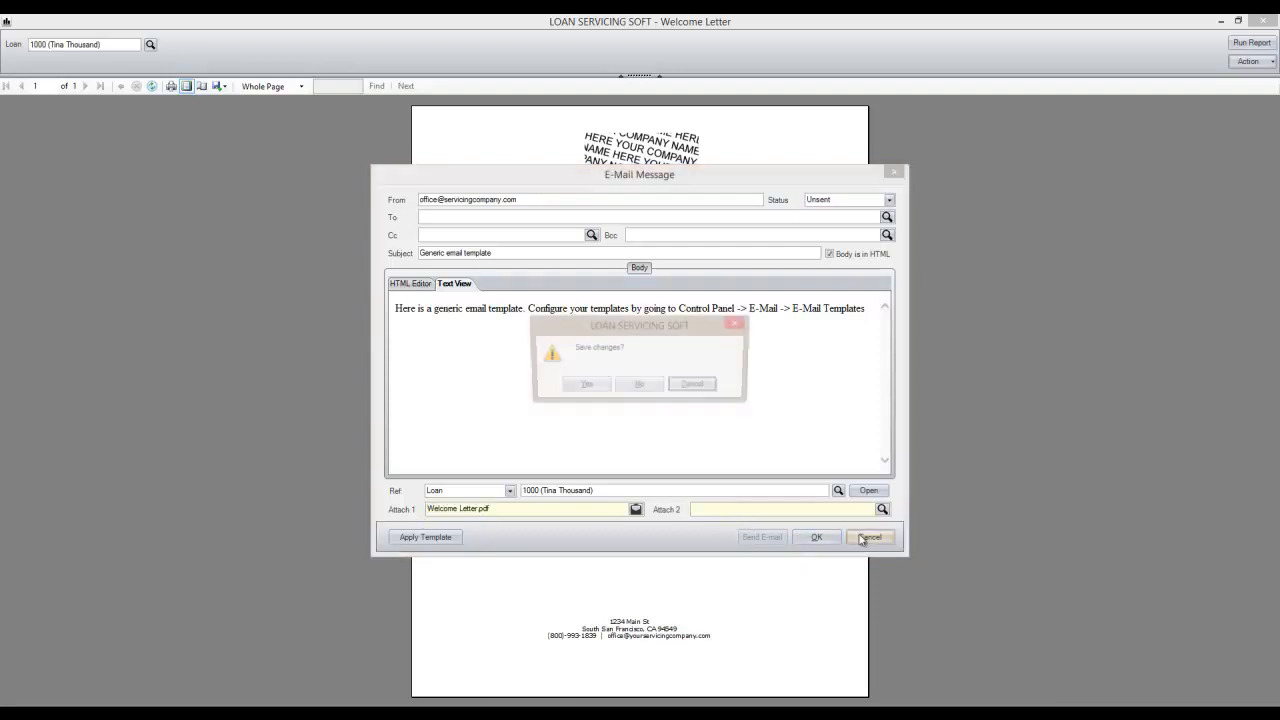
left_click(638, 385)
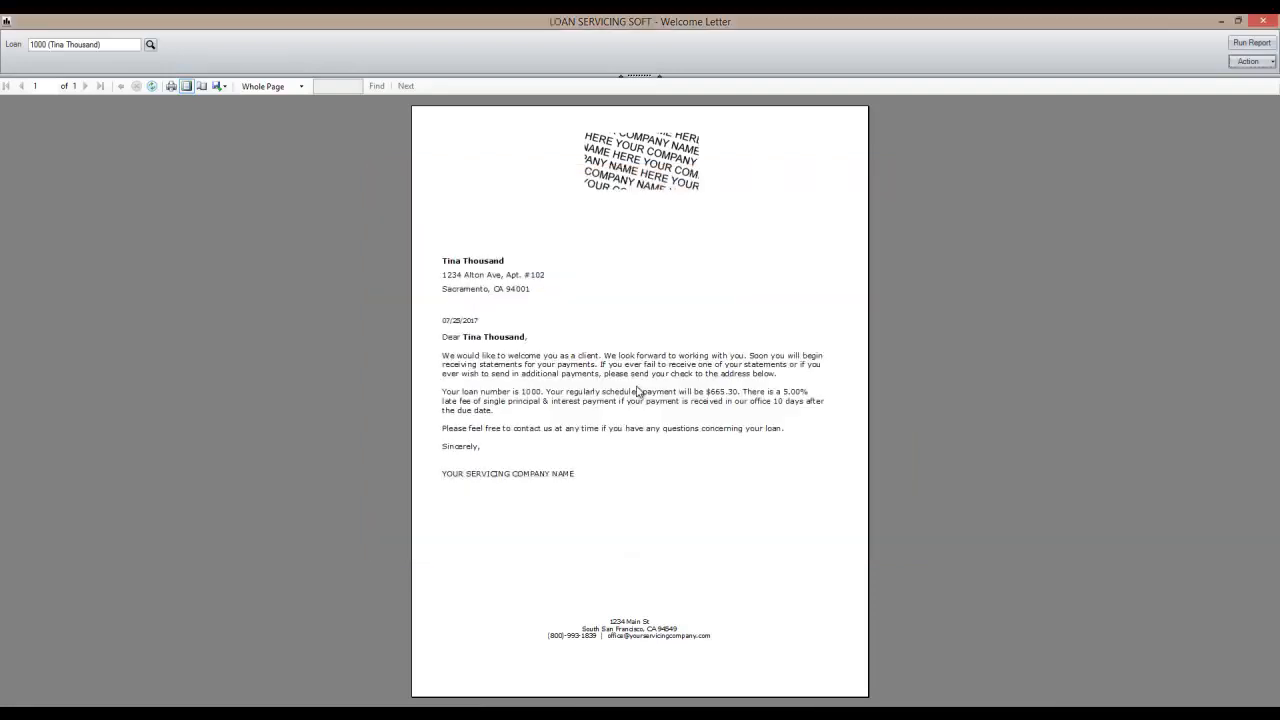
Send the Welcome Letter to a batch run and choose all listed loans, from first to last, as its loan parameter.
left_click(1246, 61)
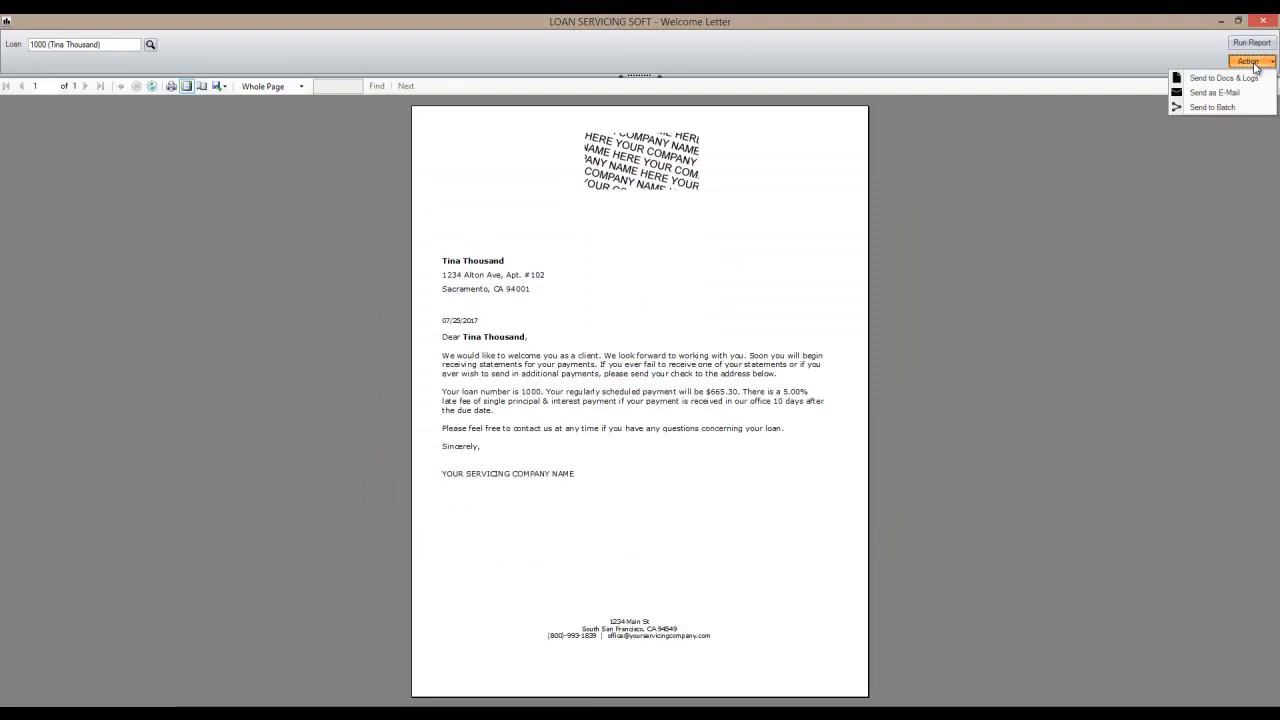
left_click(1230, 110)
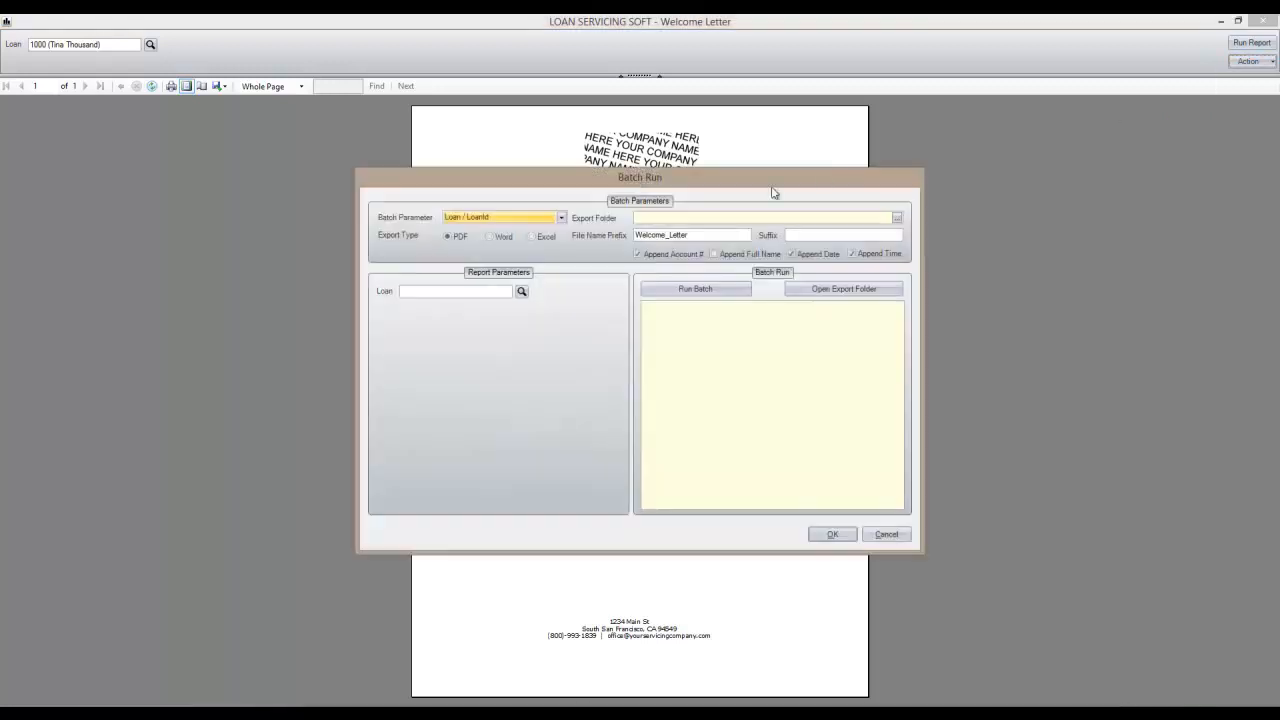
left_click(521, 295)
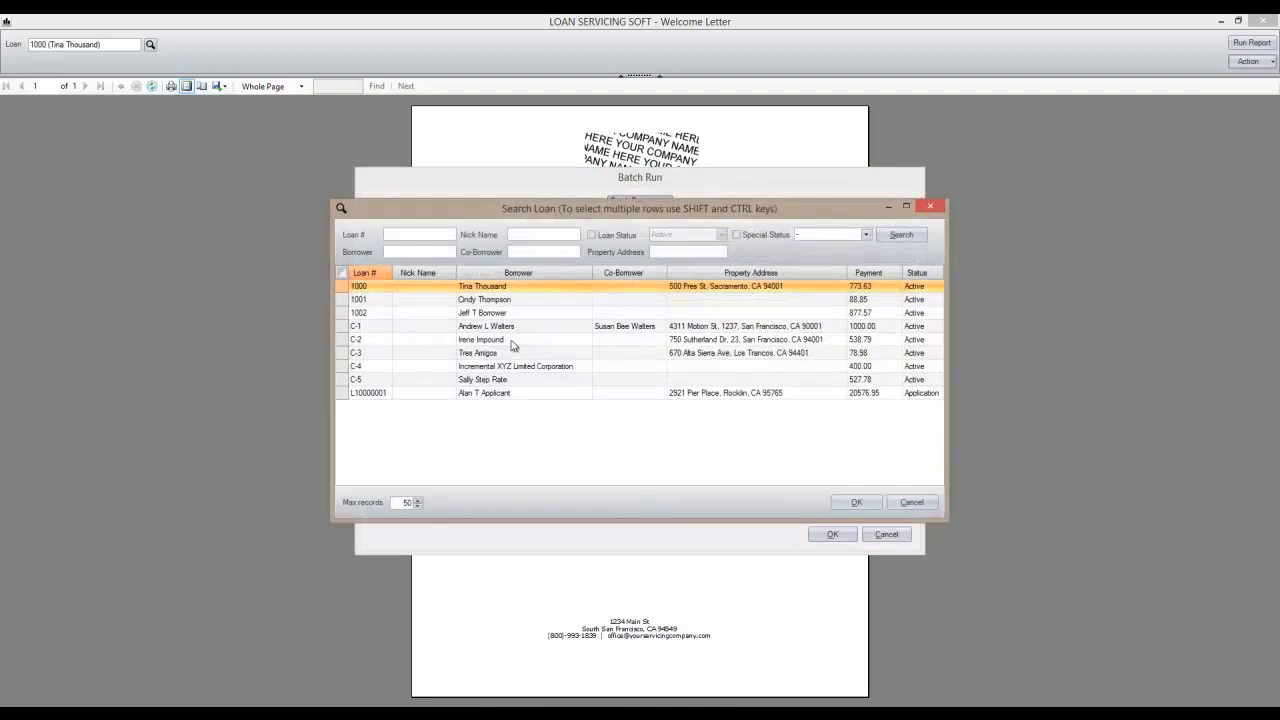
left_click(511, 287)
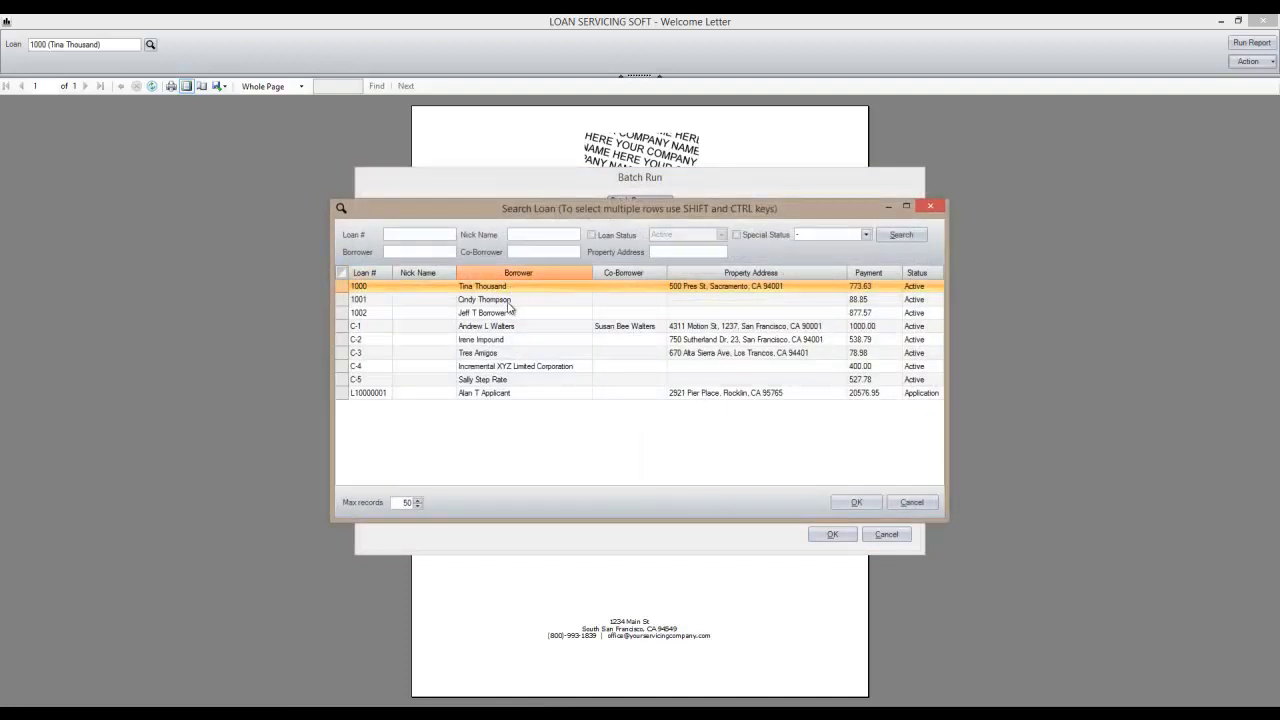
left_click(509, 302)
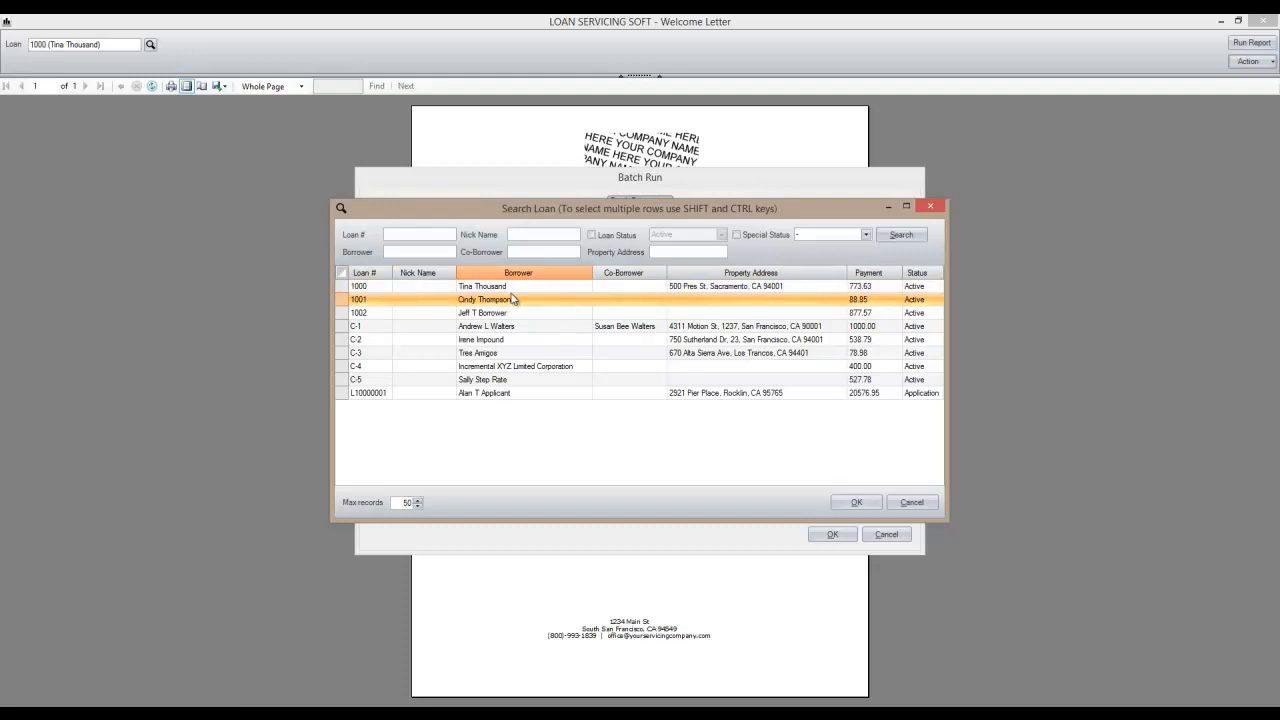
left_click(523, 395)
left_click(508, 339)
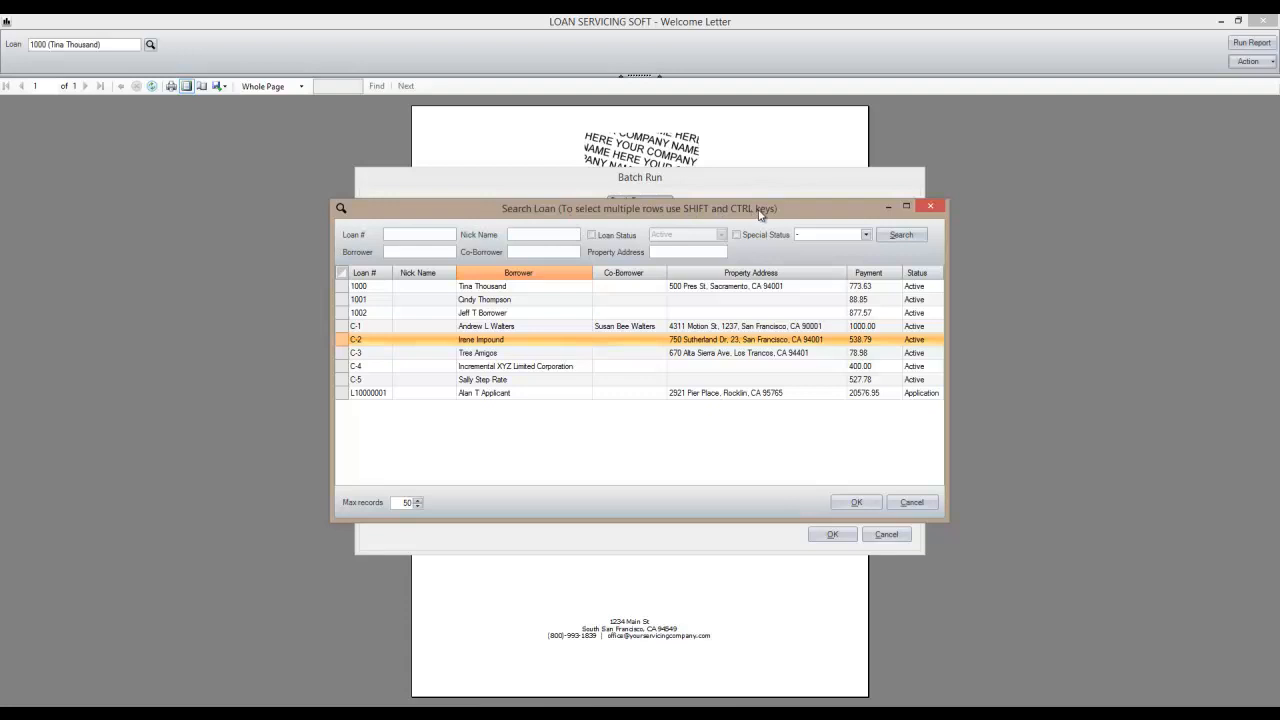
left_click(492, 300)
left_click(492, 288)
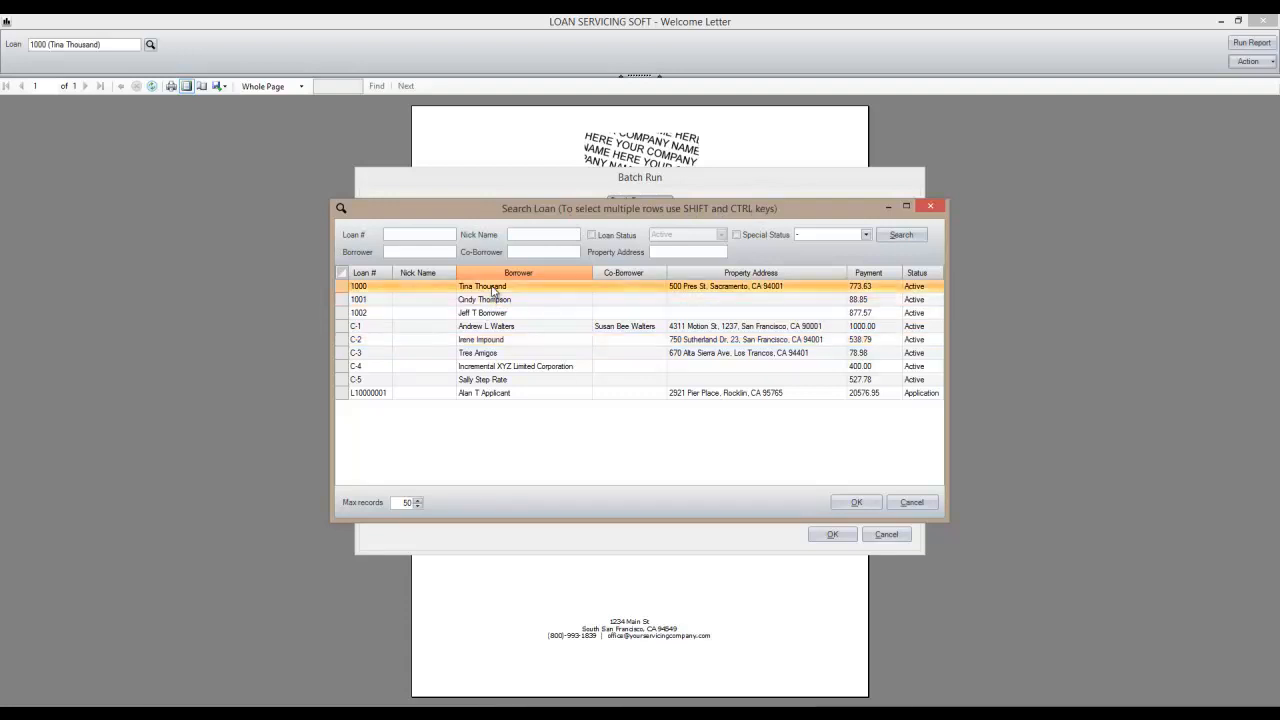
left_click(499, 394, "shift")
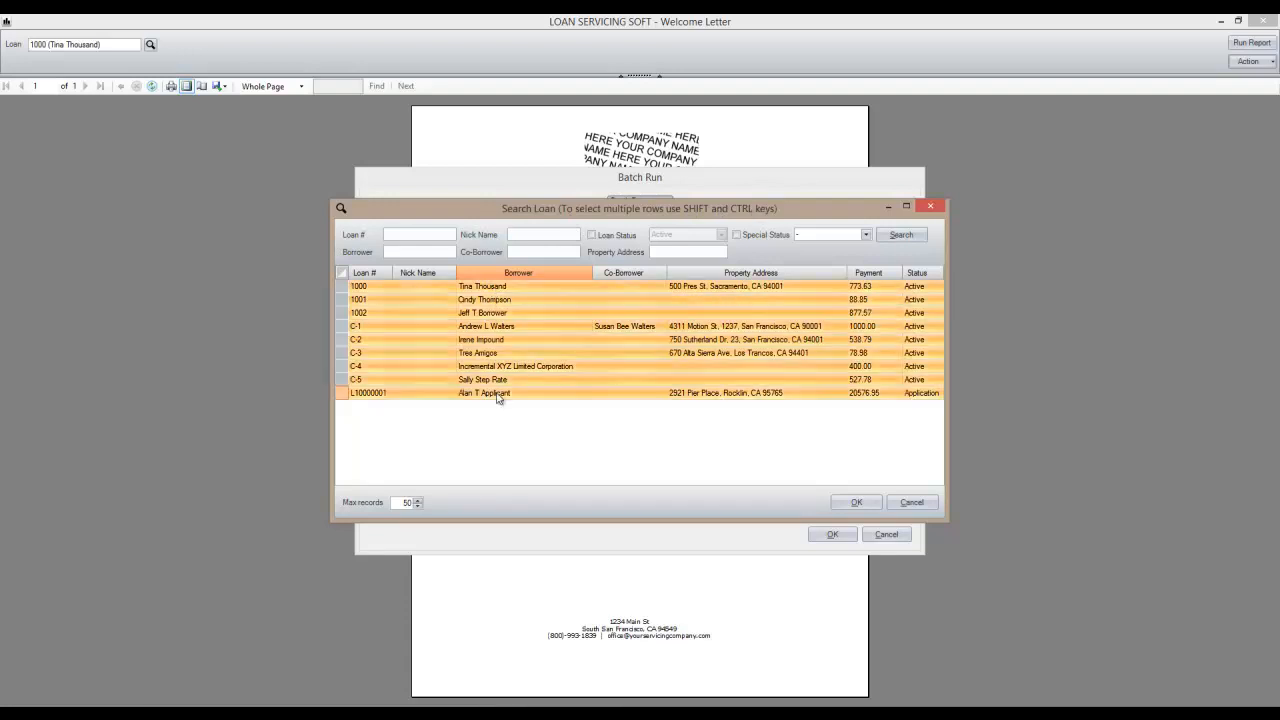
left_click(856, 502)
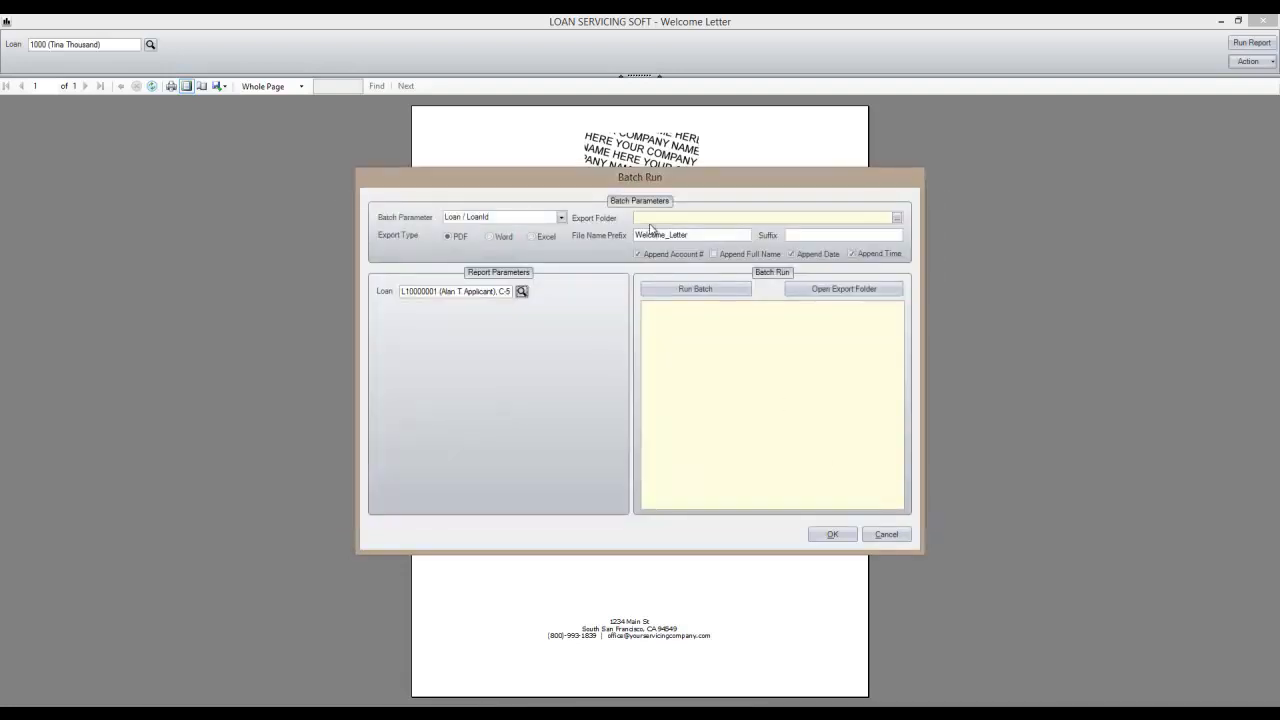
Shorten the batch run's file name prefix to Welcome.
left_click(897, 218)
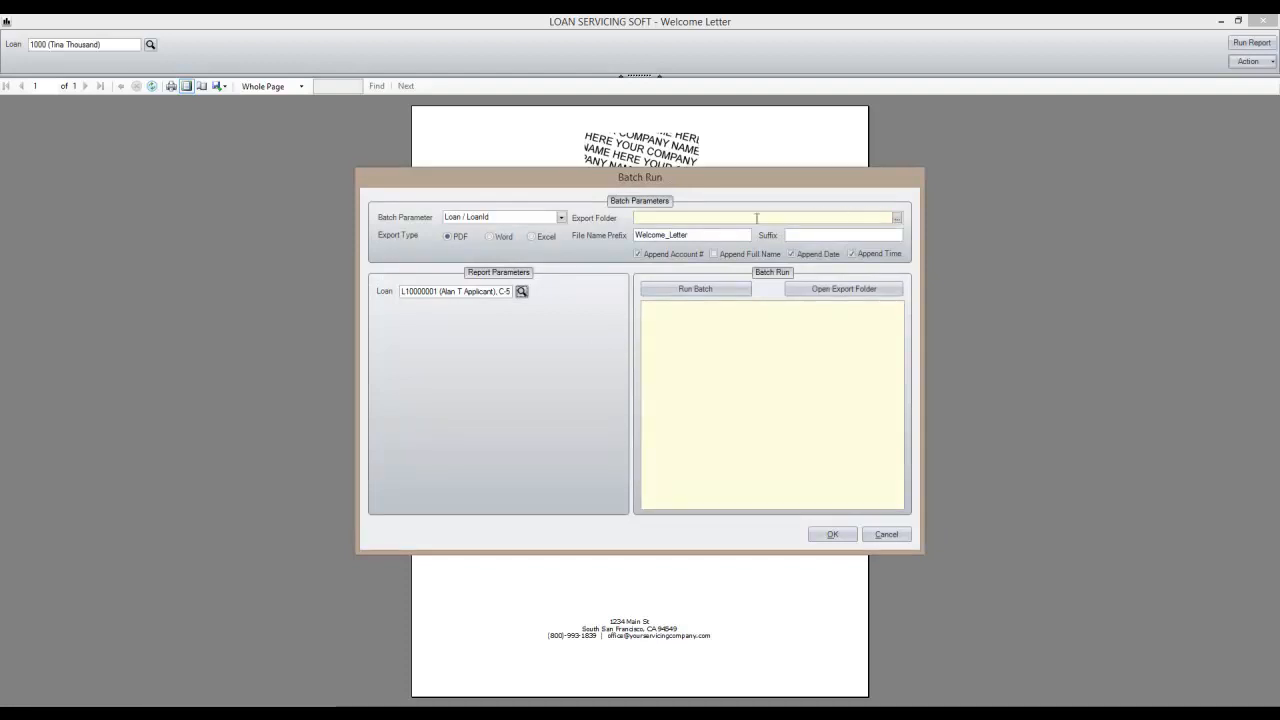
left_click_drag(712, 235, 647, 236)
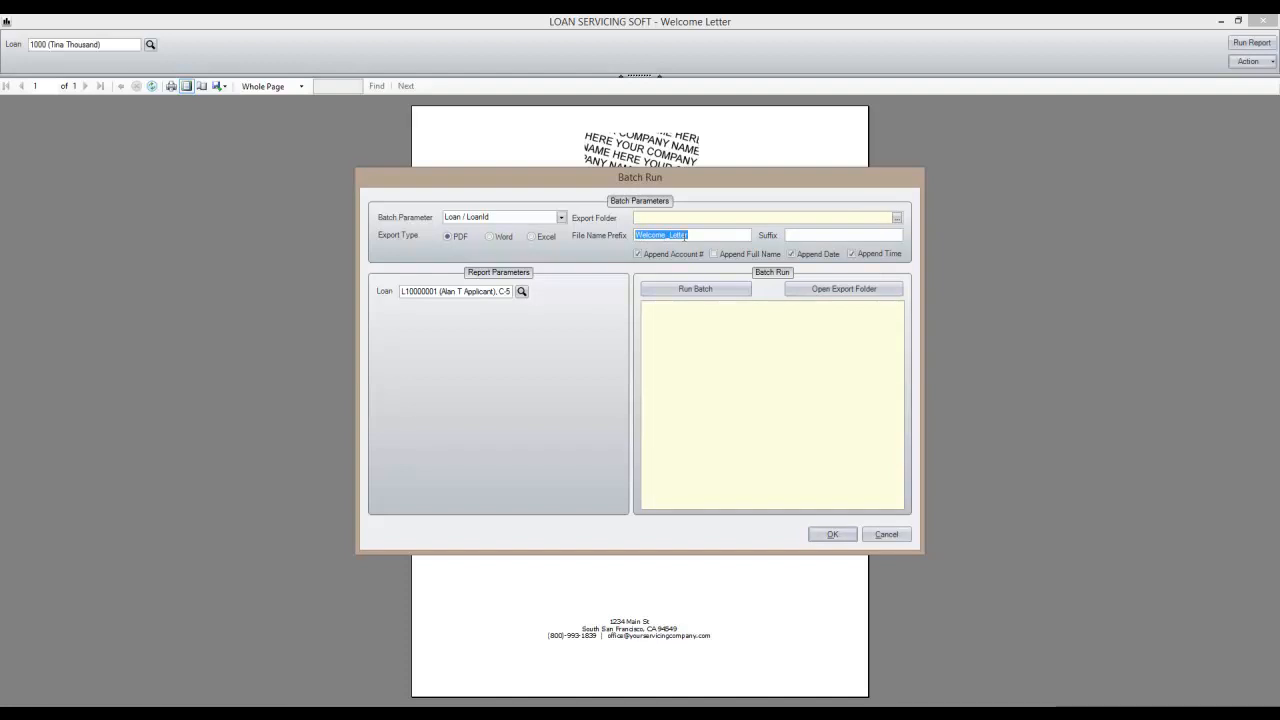
left_click(684, 236)
left_click_drag(668, 235, 693, 235)
key("BackSpace")
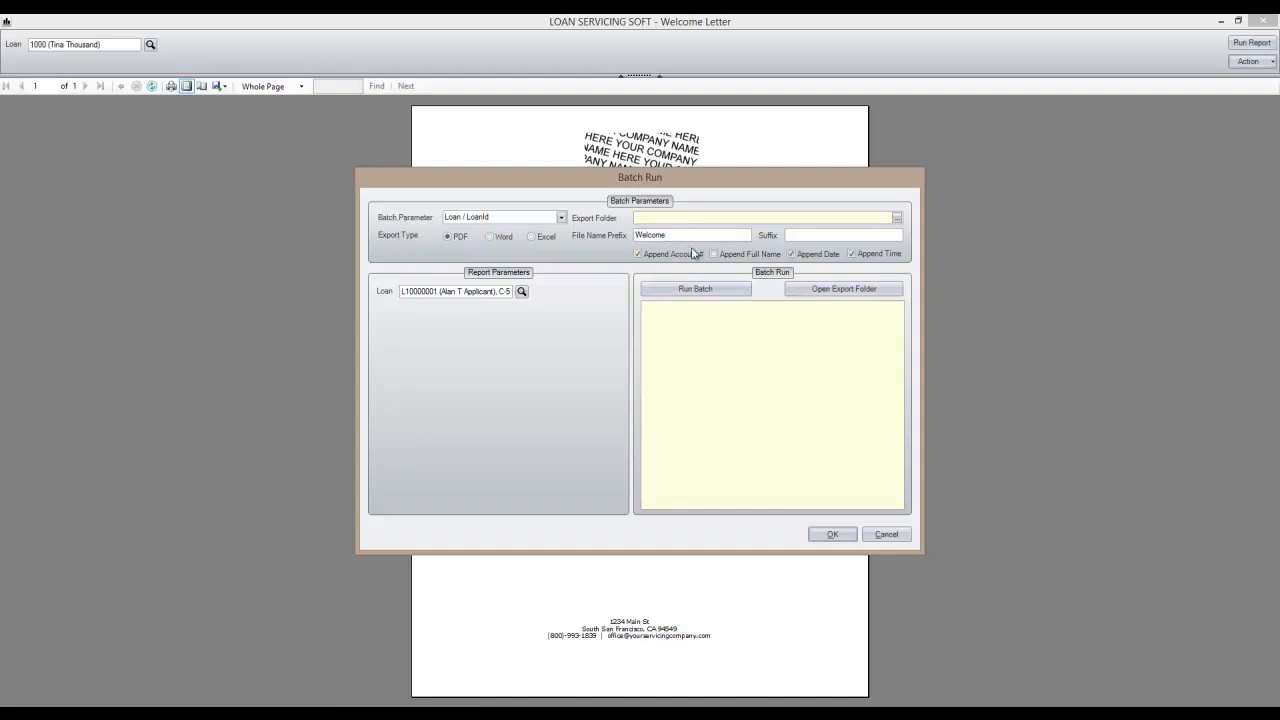
Exclude the date and time from the batch file names, and cancel the batch run setup.
left_click(811, 256)
left_click(866, 253)
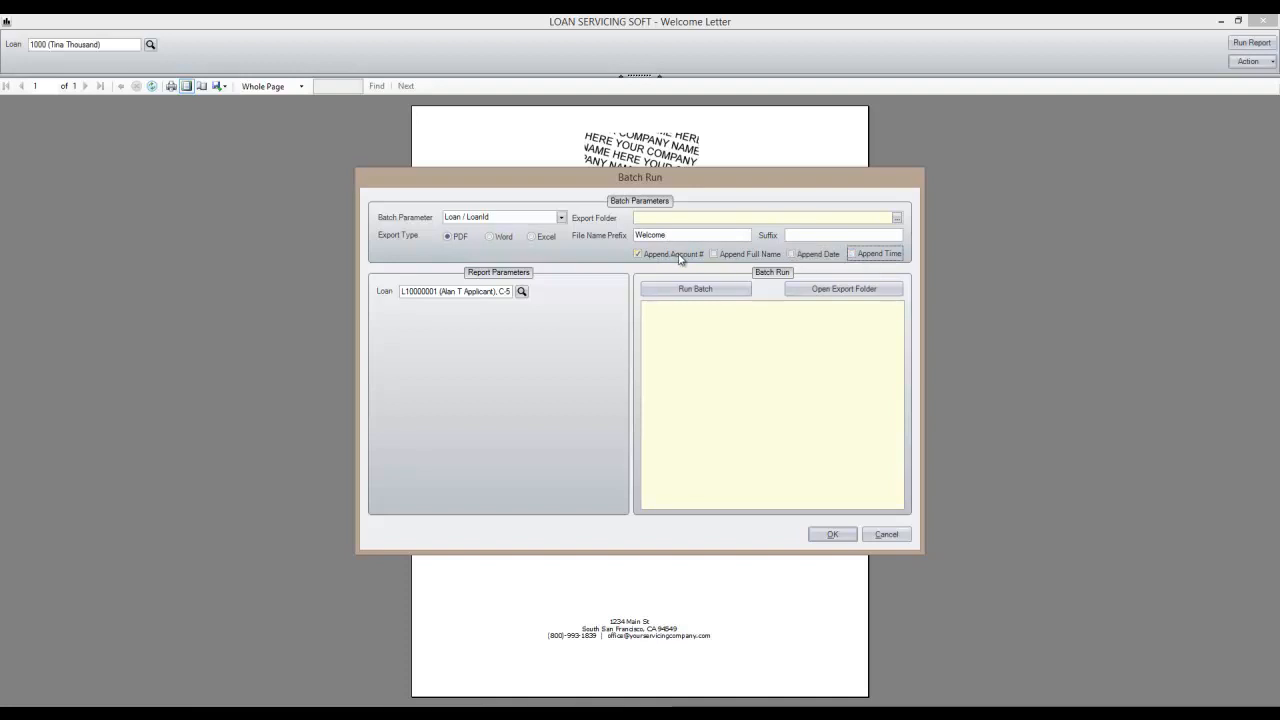
left_click(808, 256)
left_click(793, 256)
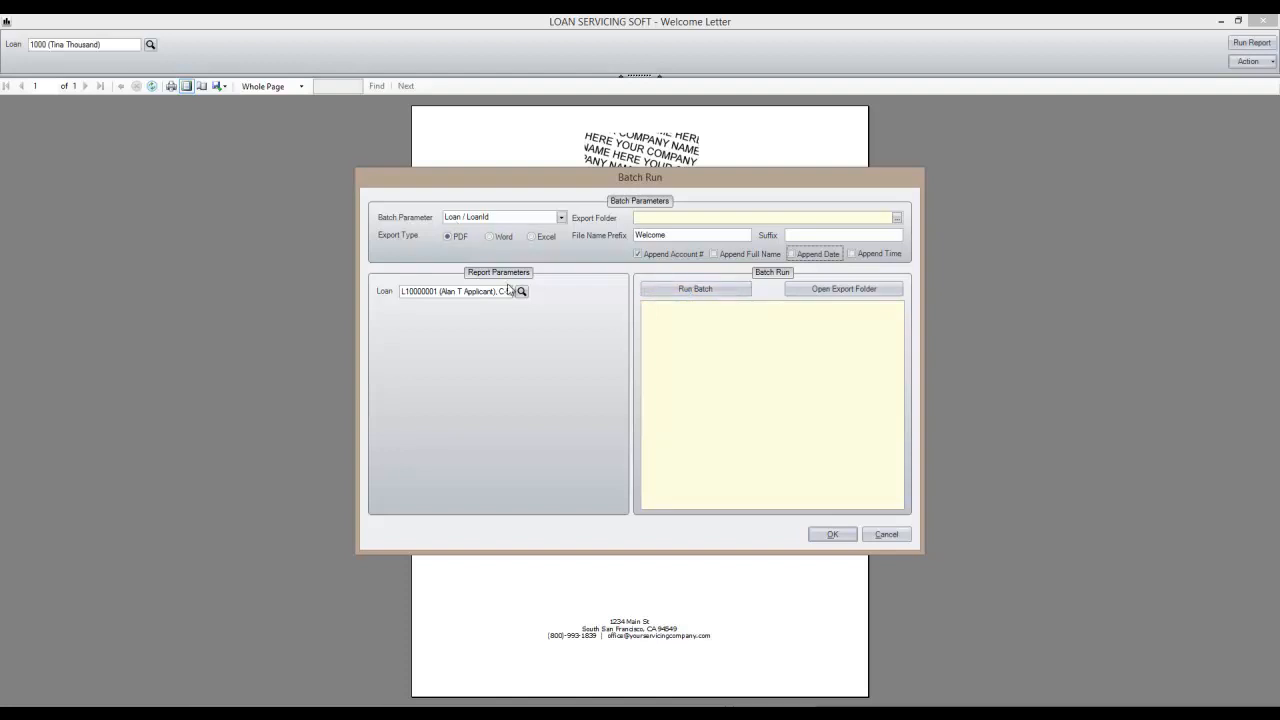
left_click(767, 216)
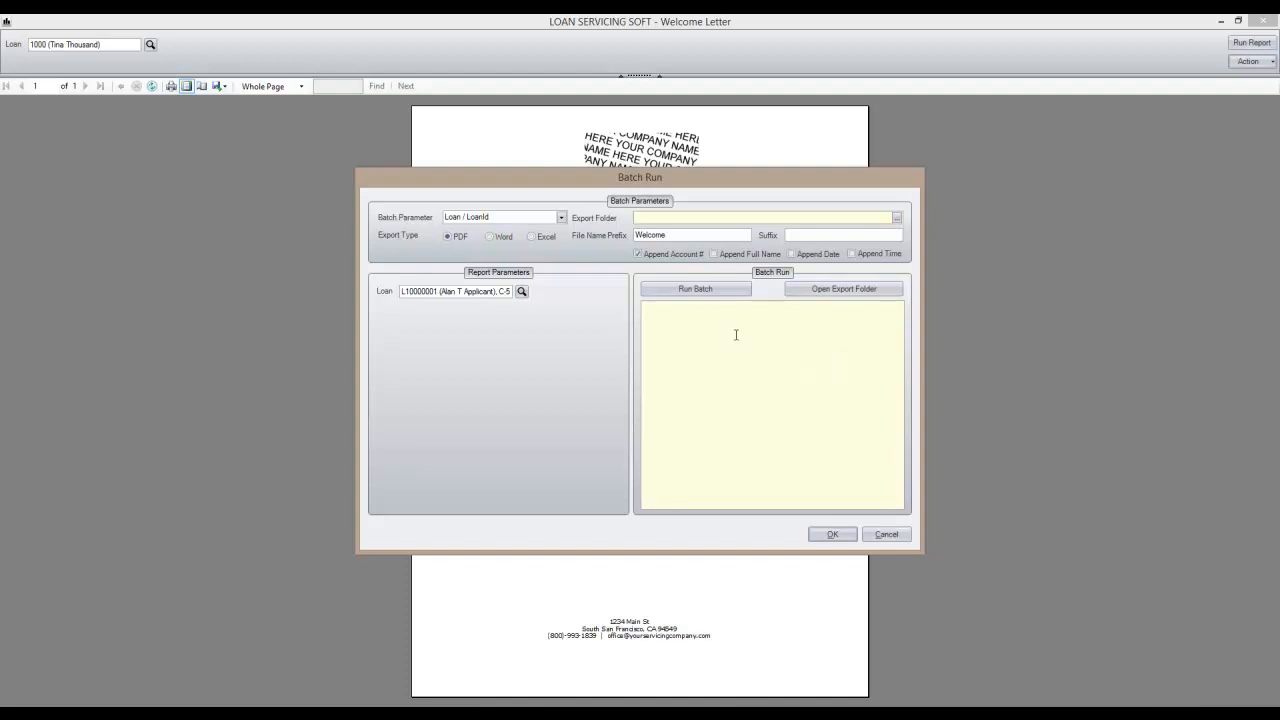
left_click(838, 290)
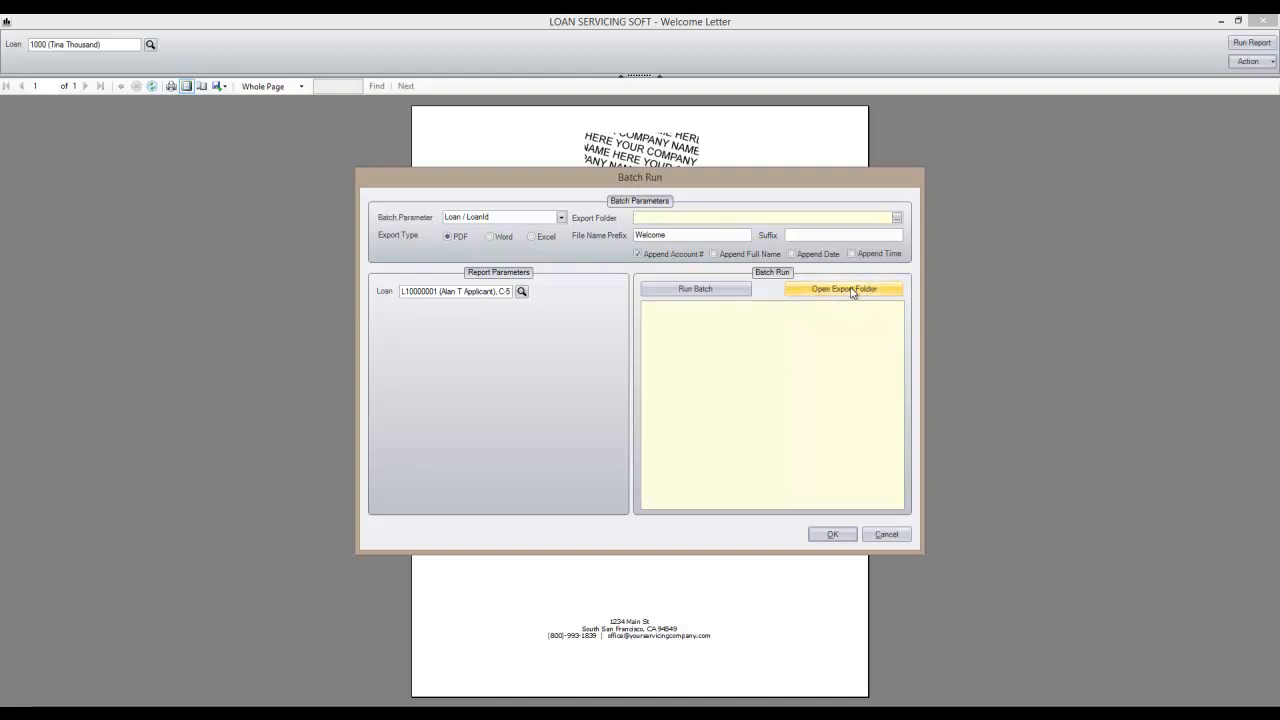
left_click(887, 535)
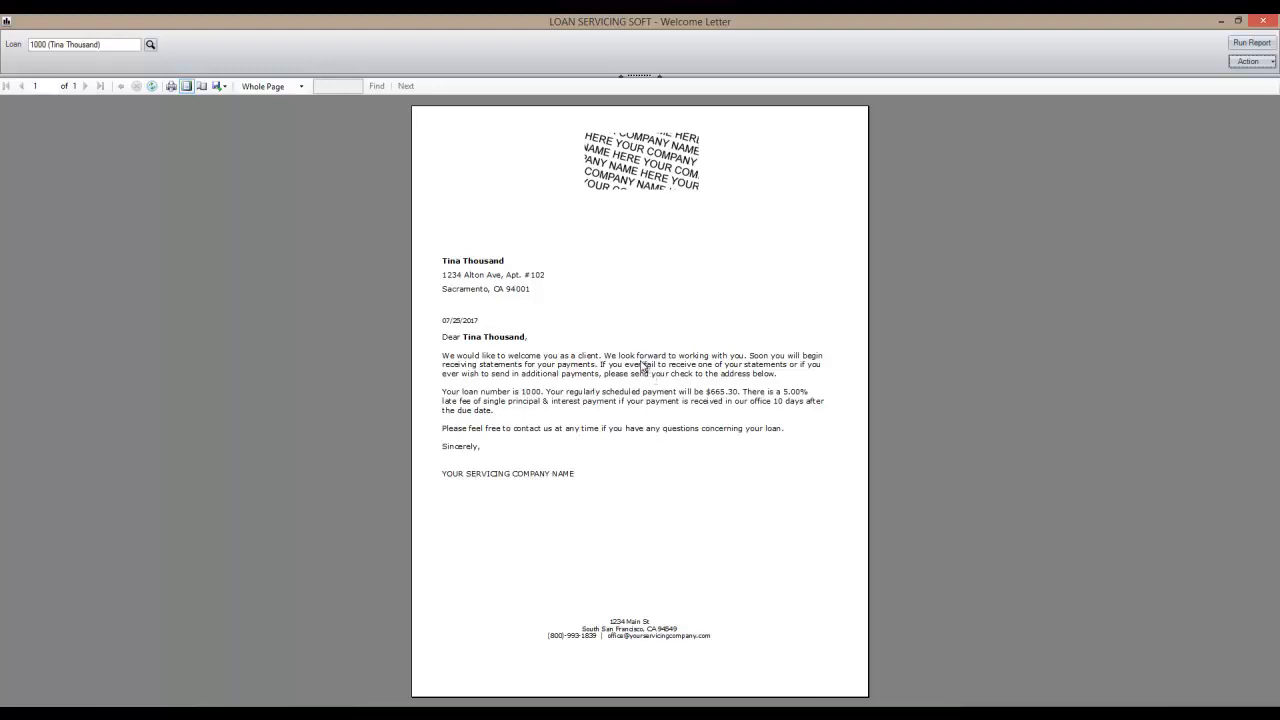
Close the Welcome Letter report and open the Docs & Log of the loan it was generated for.
left_click(1258, 25)
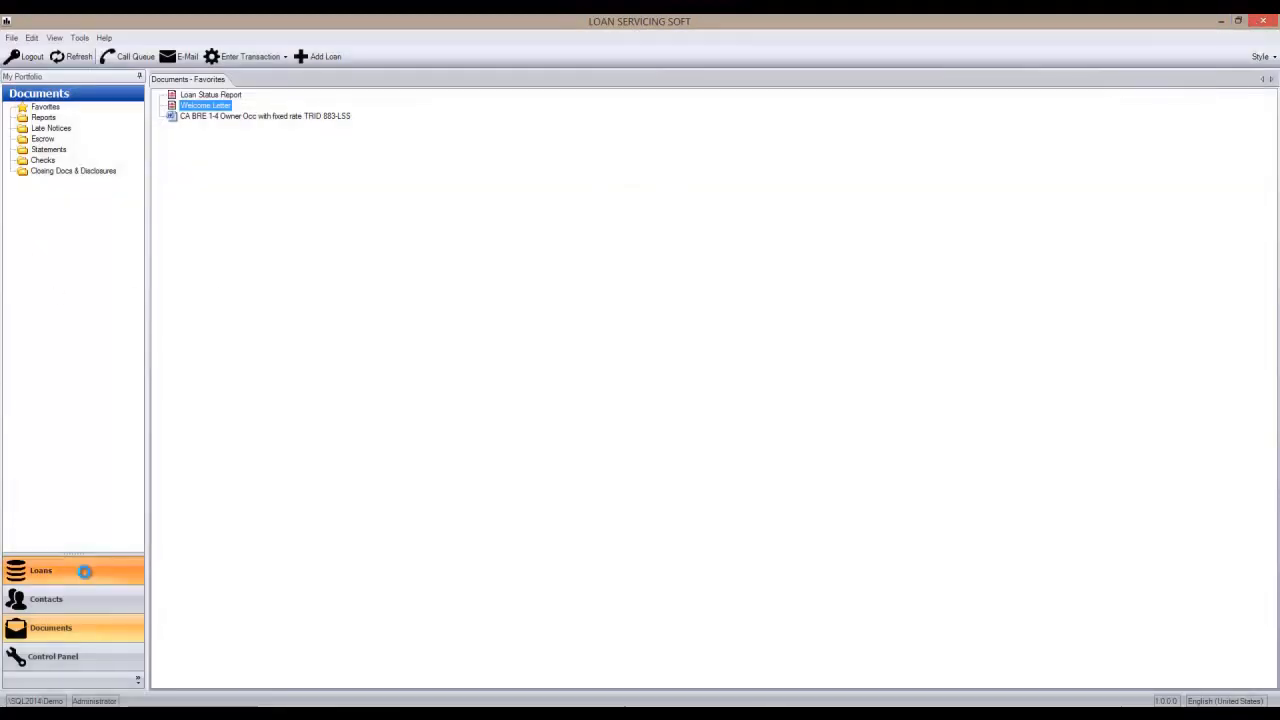
left_click(85, 578)
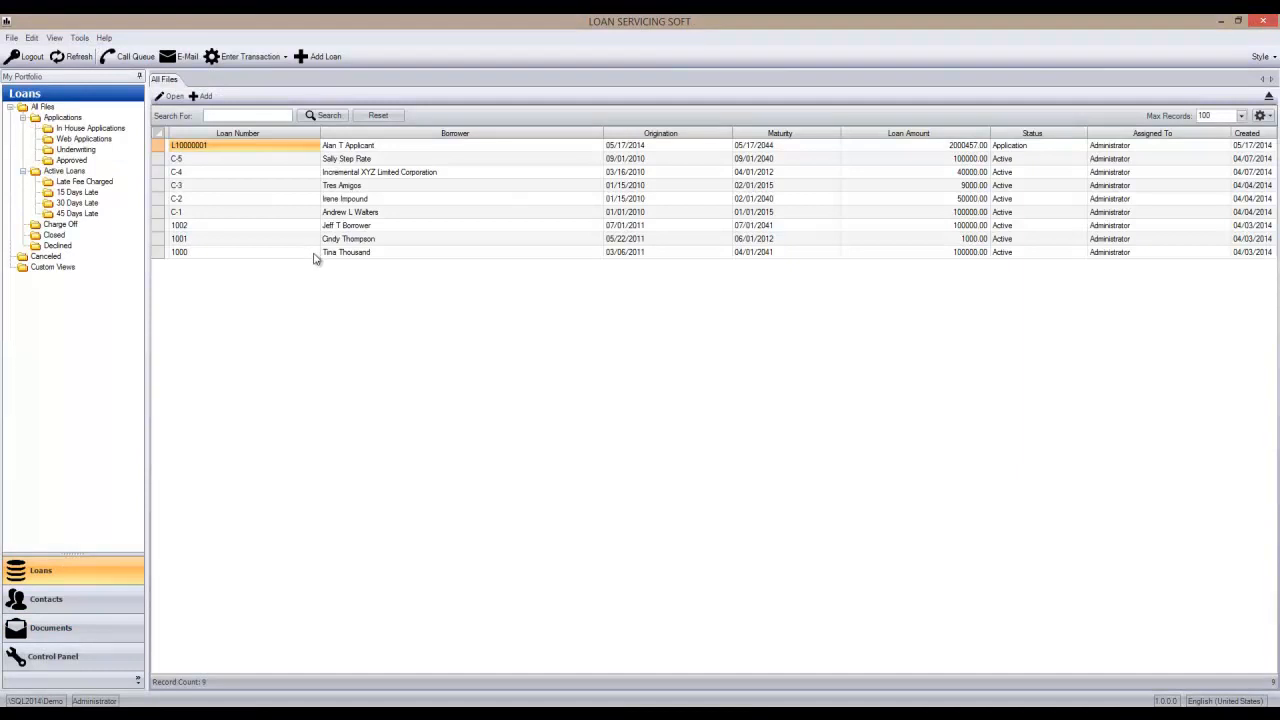
left_click(313, 253)
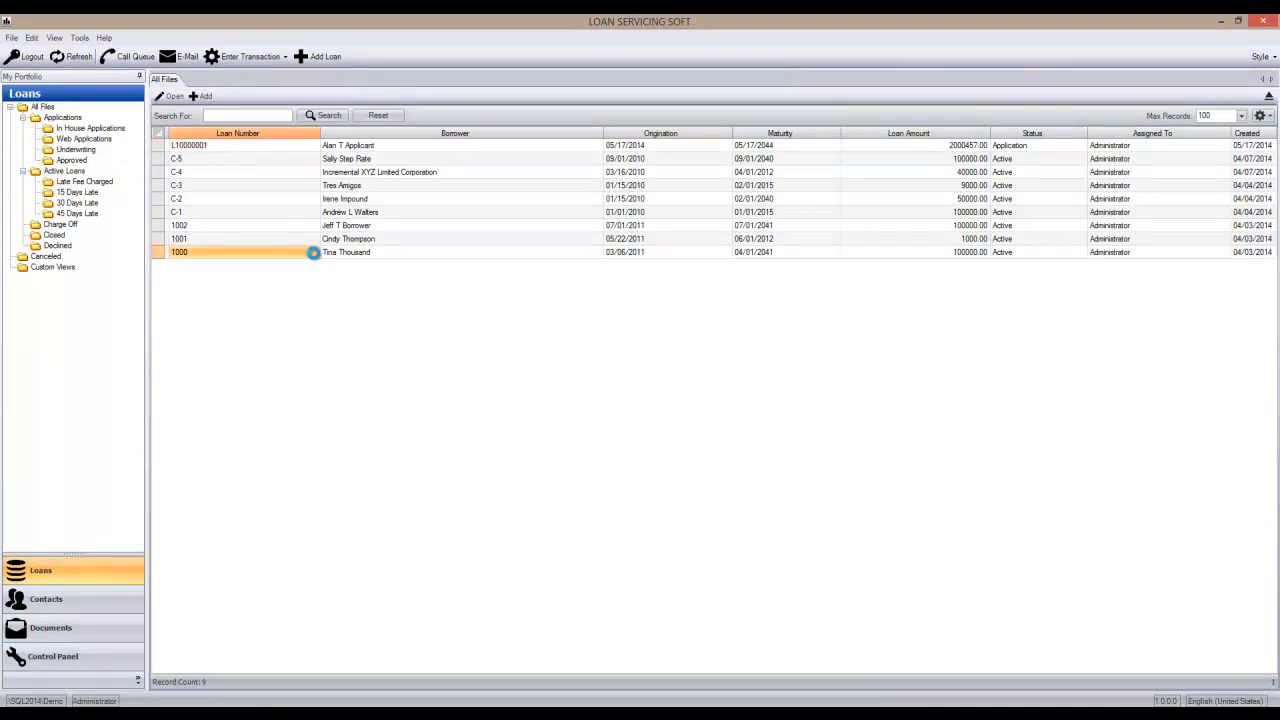
double_click(313, 252)
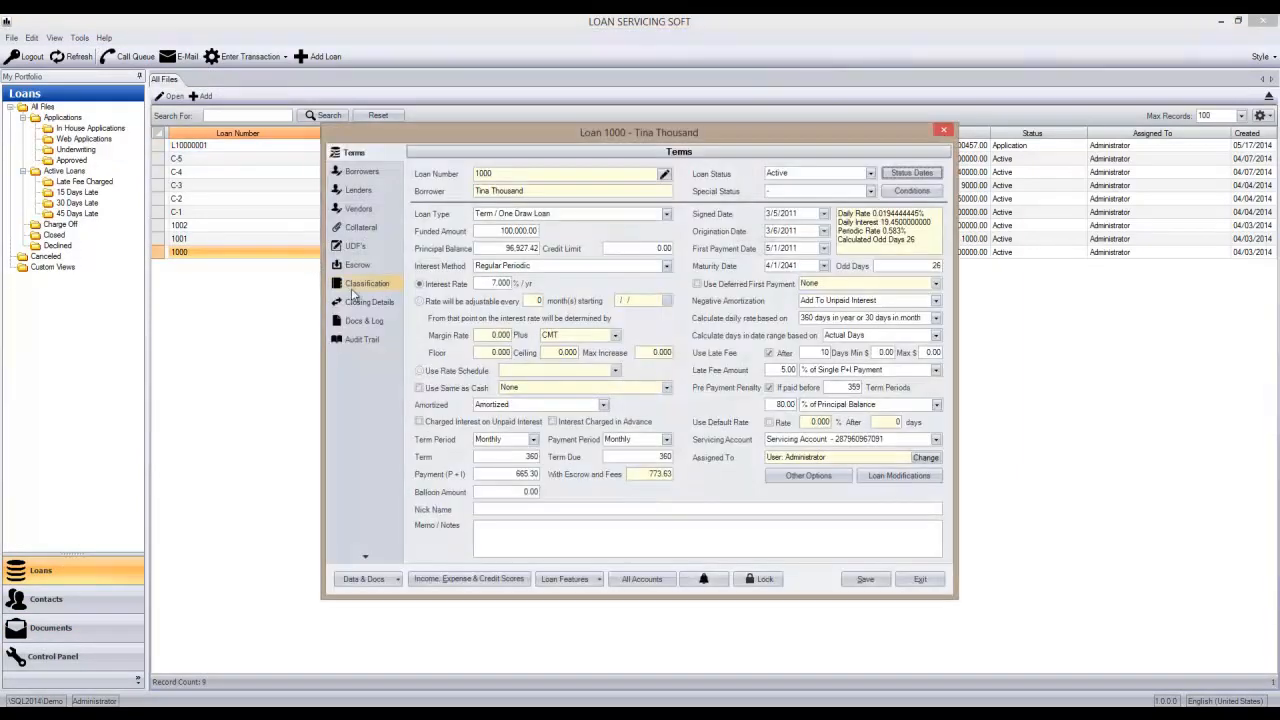
left_click(380, 325)
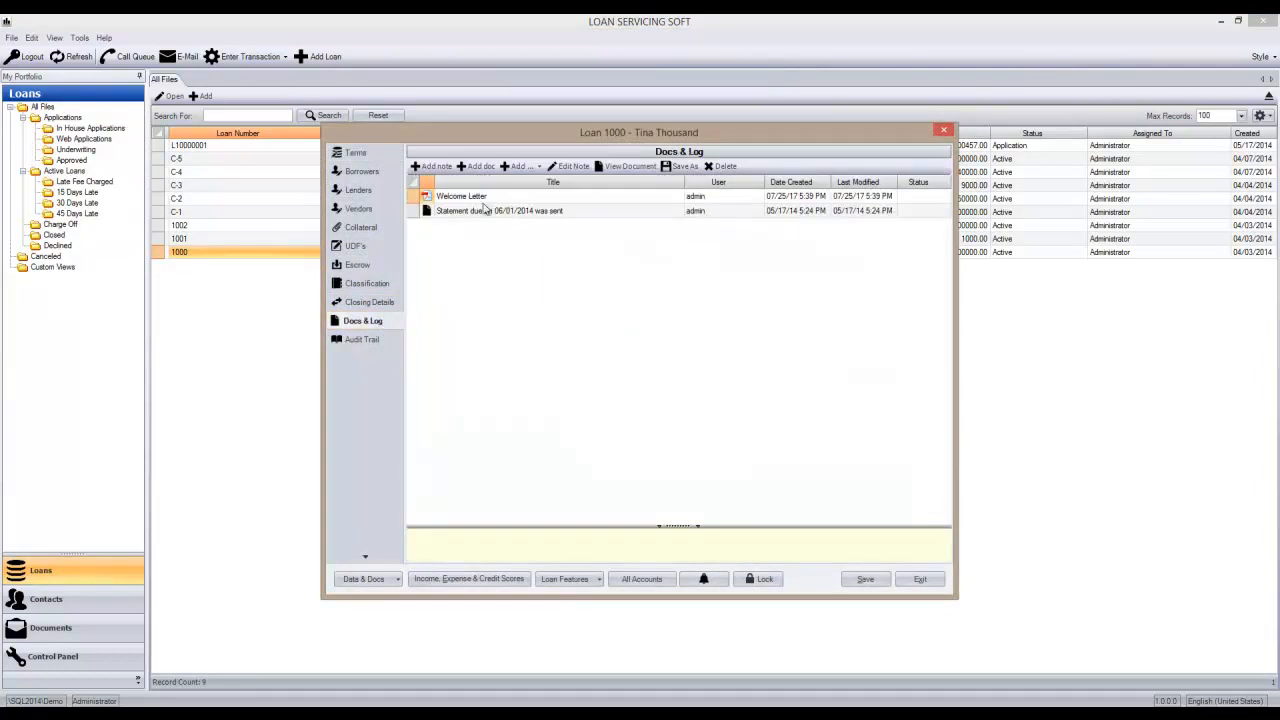
Inspect the Welcome Letter entry's log details and its name and notes form, and close the form without changes.
left_click(518, 199)
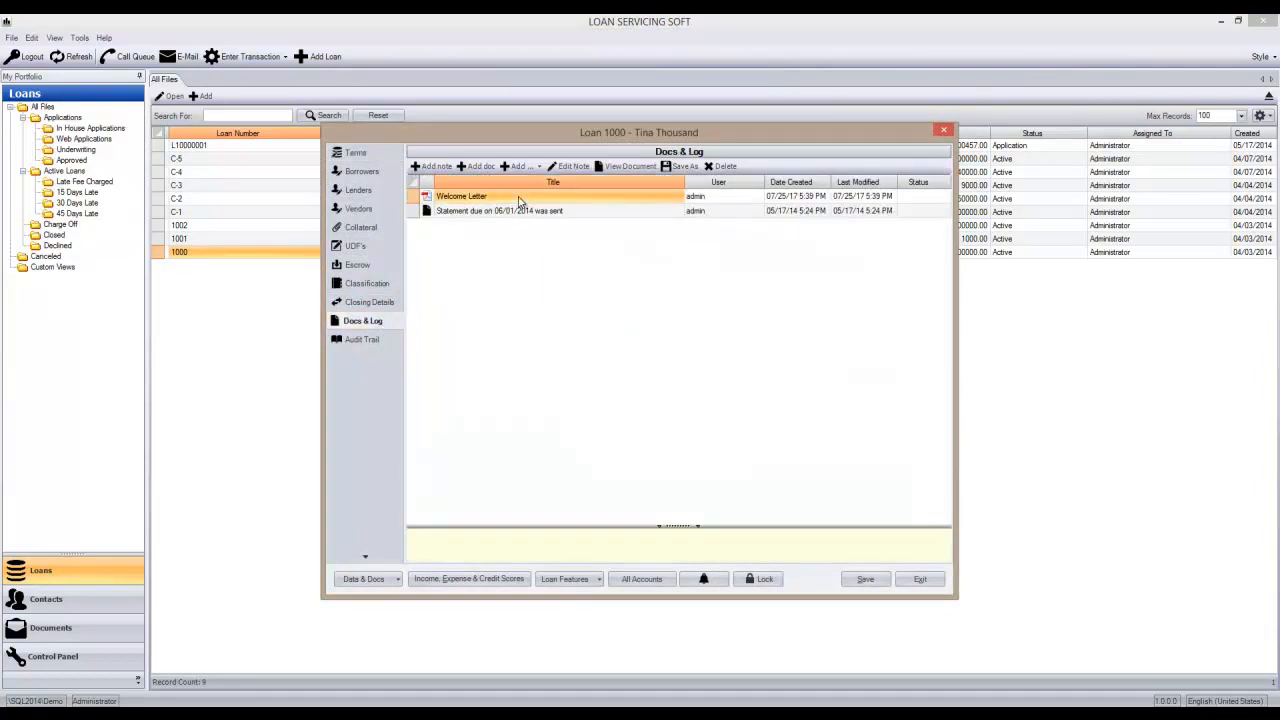
left_click(716, 200)
left_click(780, 199)
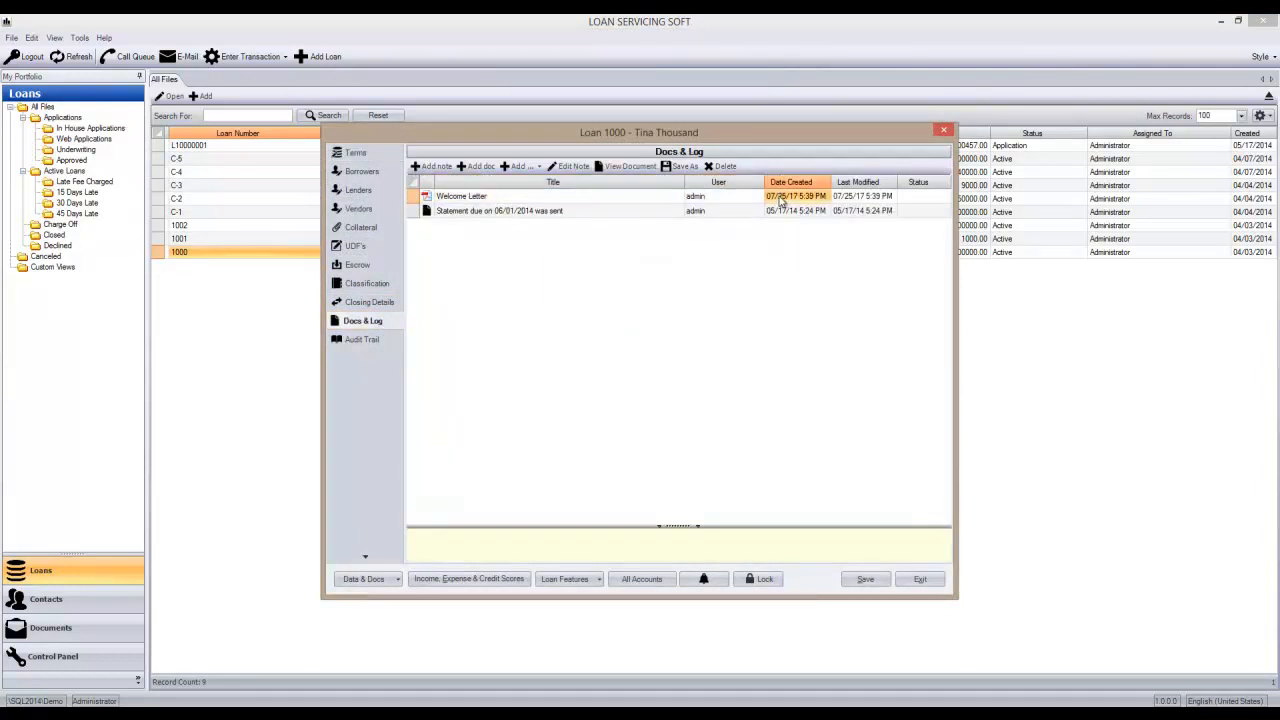
double_click(622, 198)
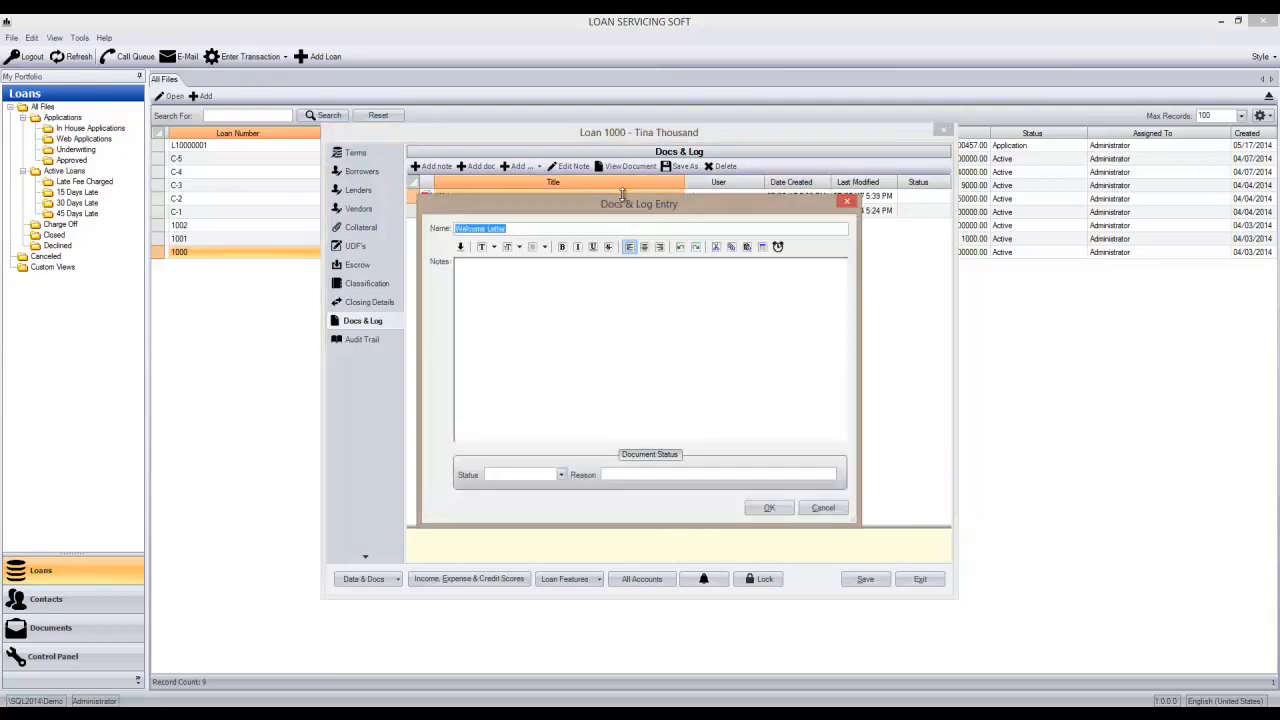
left_click(523, 268)
left_click(847, 202)
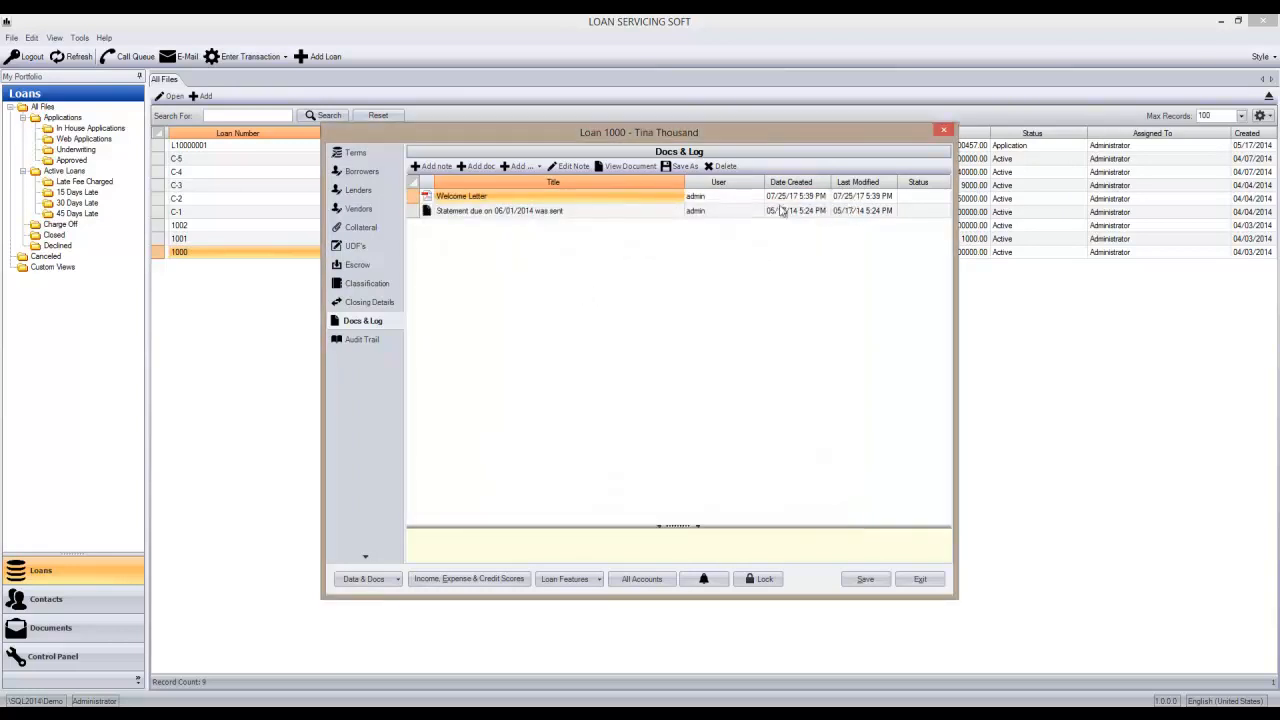
View the filed Welcome Letter PDF maximized, and open the option to save a copy of it, cancelling without saving.
left_click(630, 168)
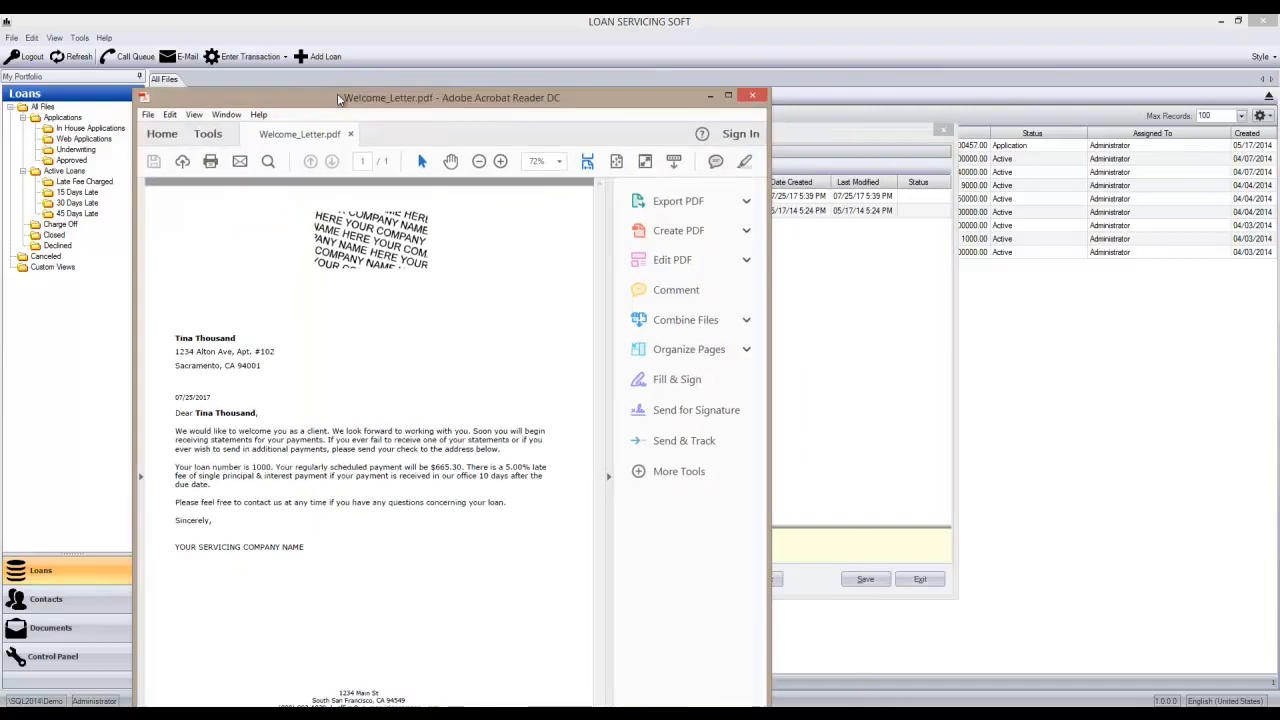
double_click(388, 93)
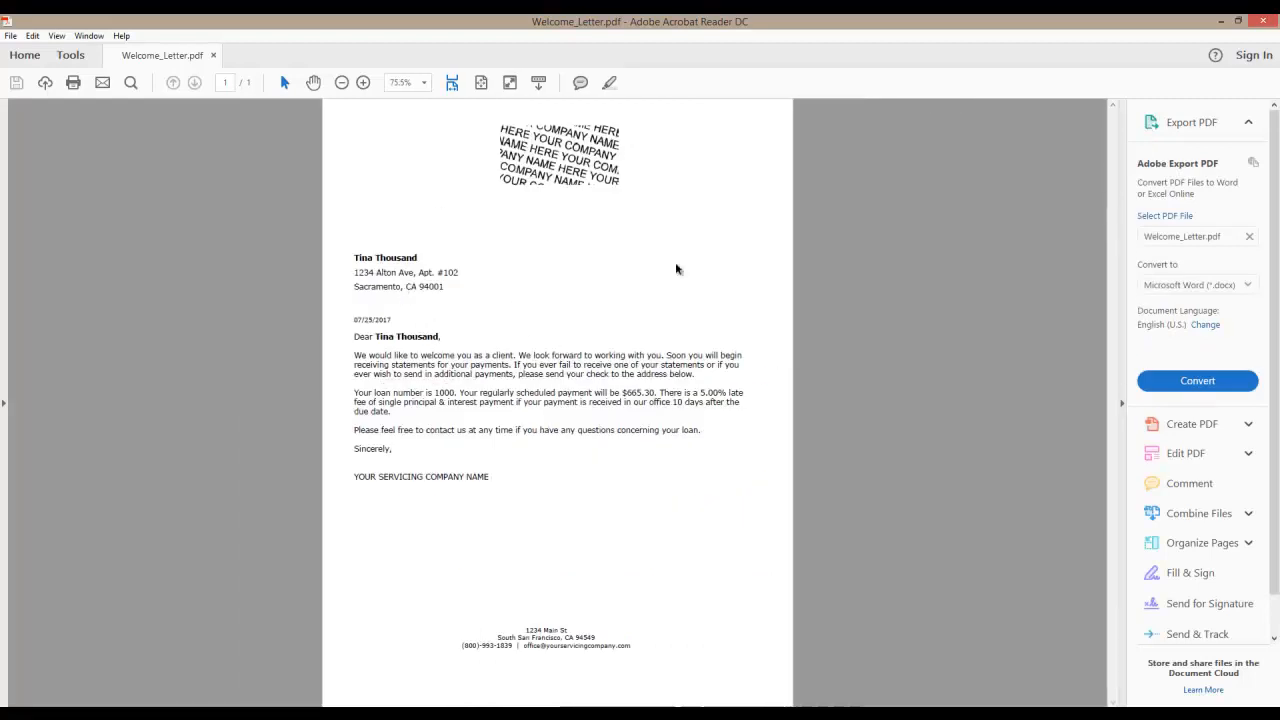
left_click(1260, 22)
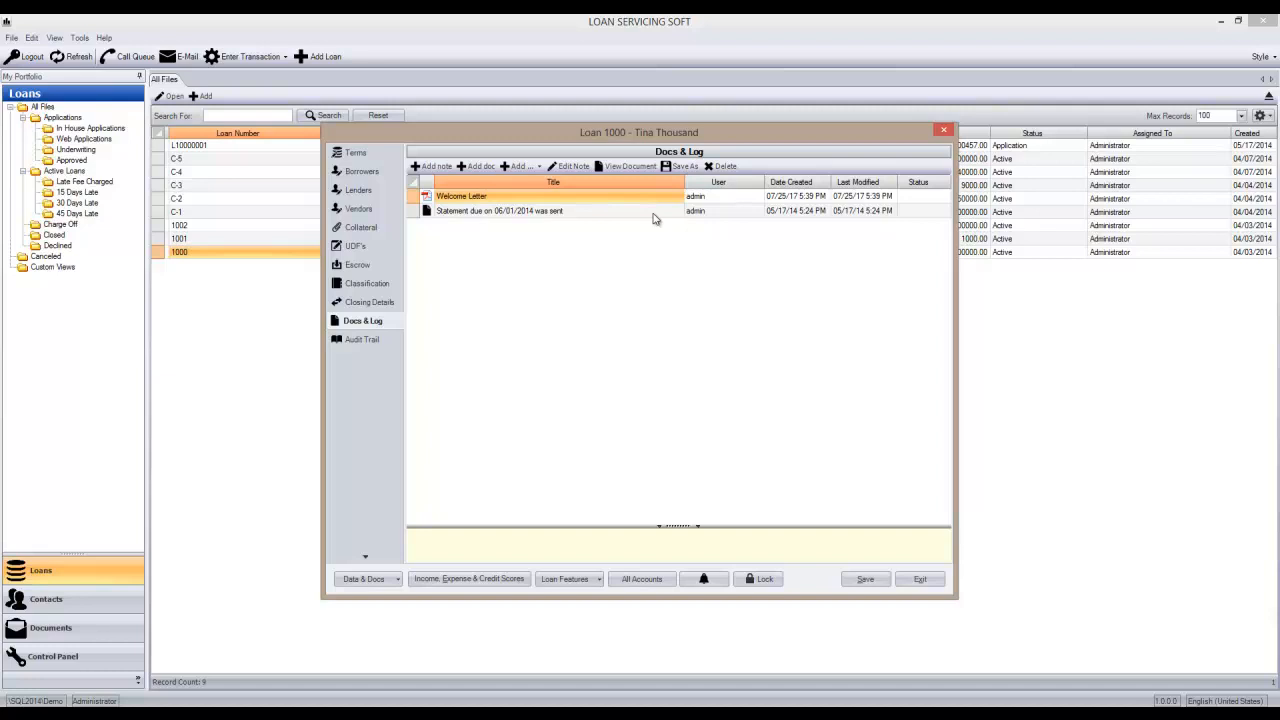
left_click(682, 168)
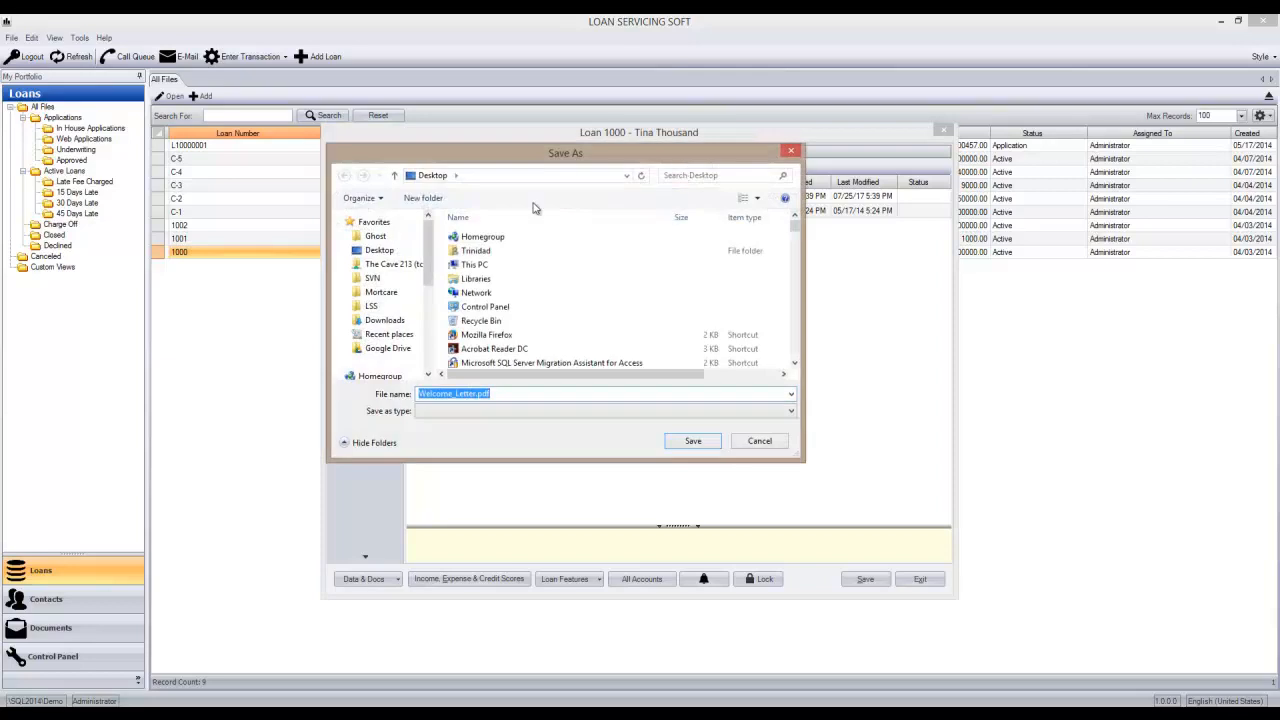
left_click(759, 441)
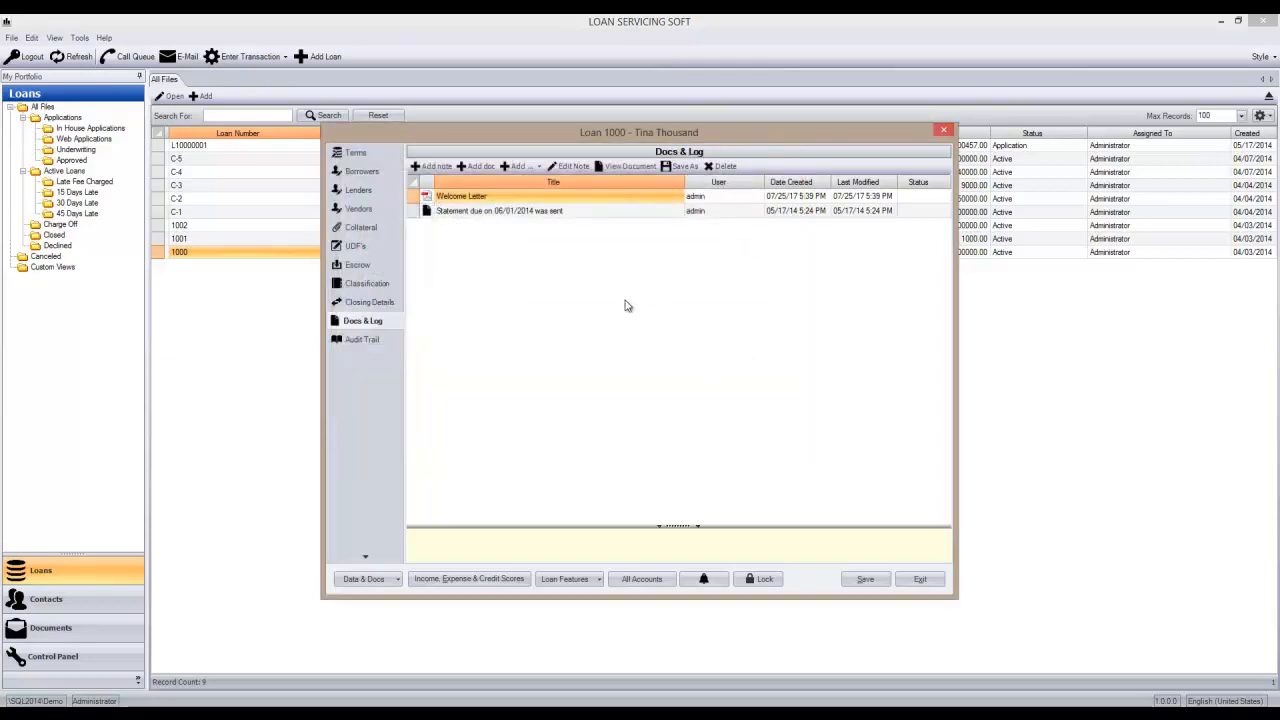